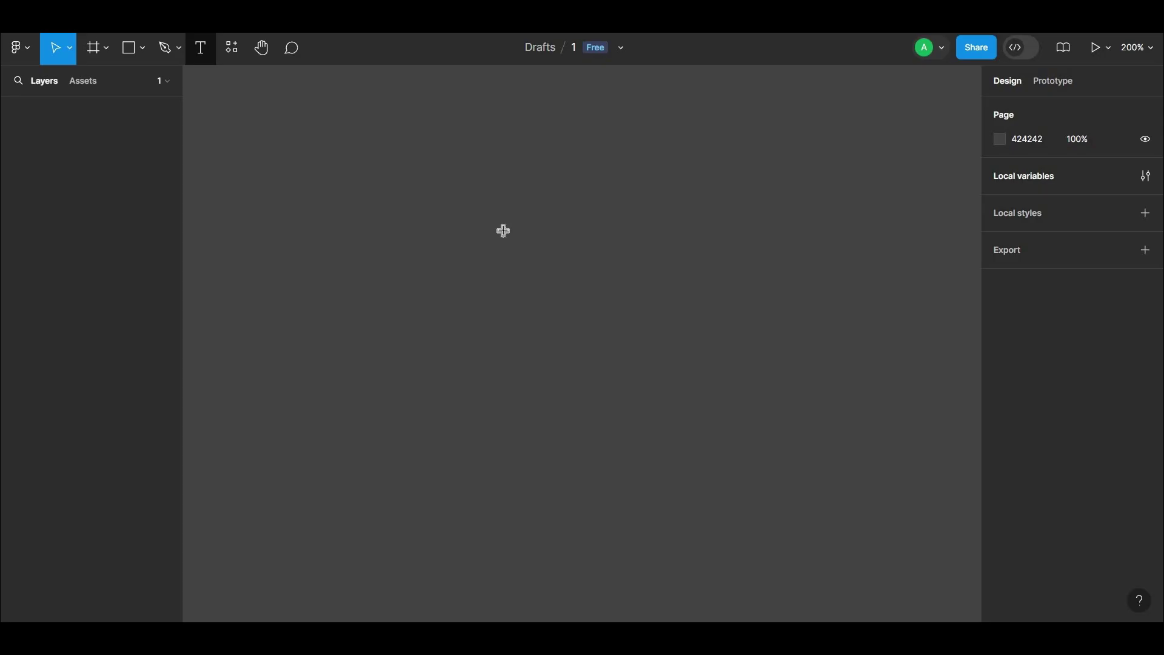
Step: Add a text layer on the canvas reading 'Username'
key(t)
click(550, 274)
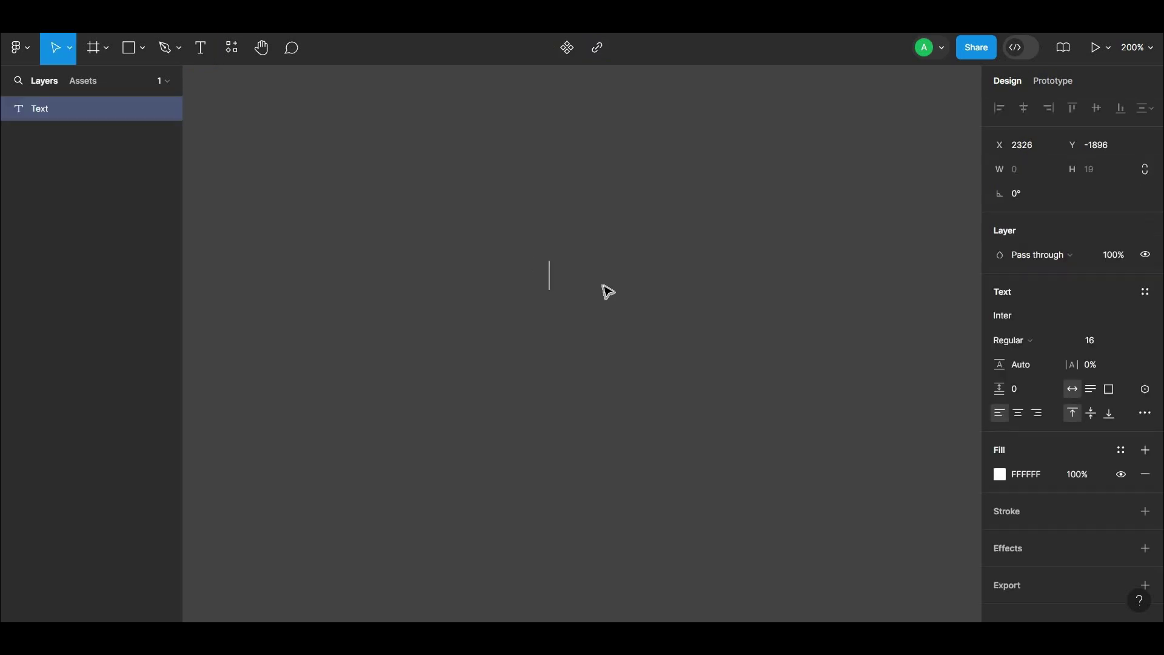
text(Usernasm)
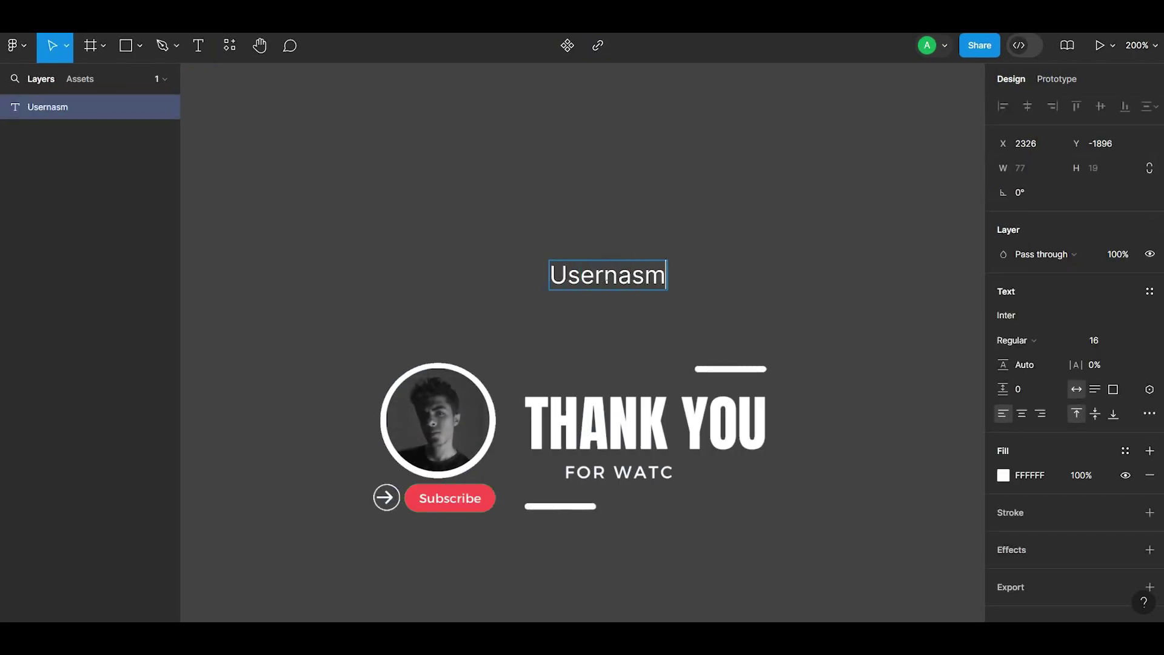
text(r)
key(BackSpace)
key(BackSpace)
key(BackSpace)
text(me)
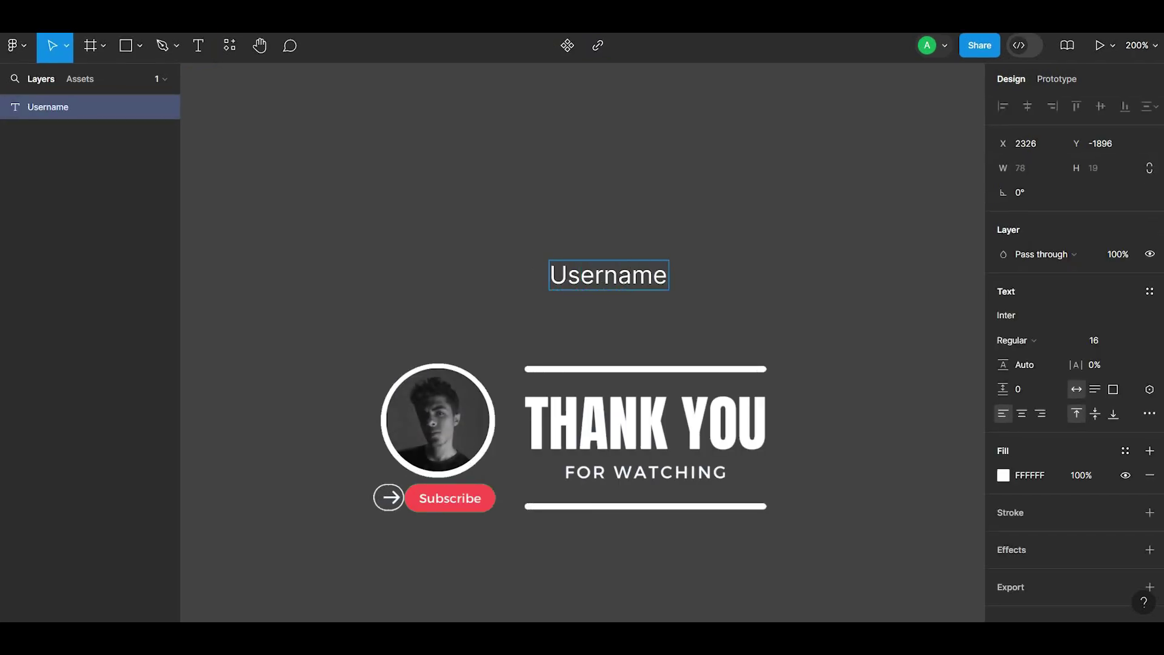
Step: Set the Username text to font size 24 with a black 000000 fill
click(1132, 342)
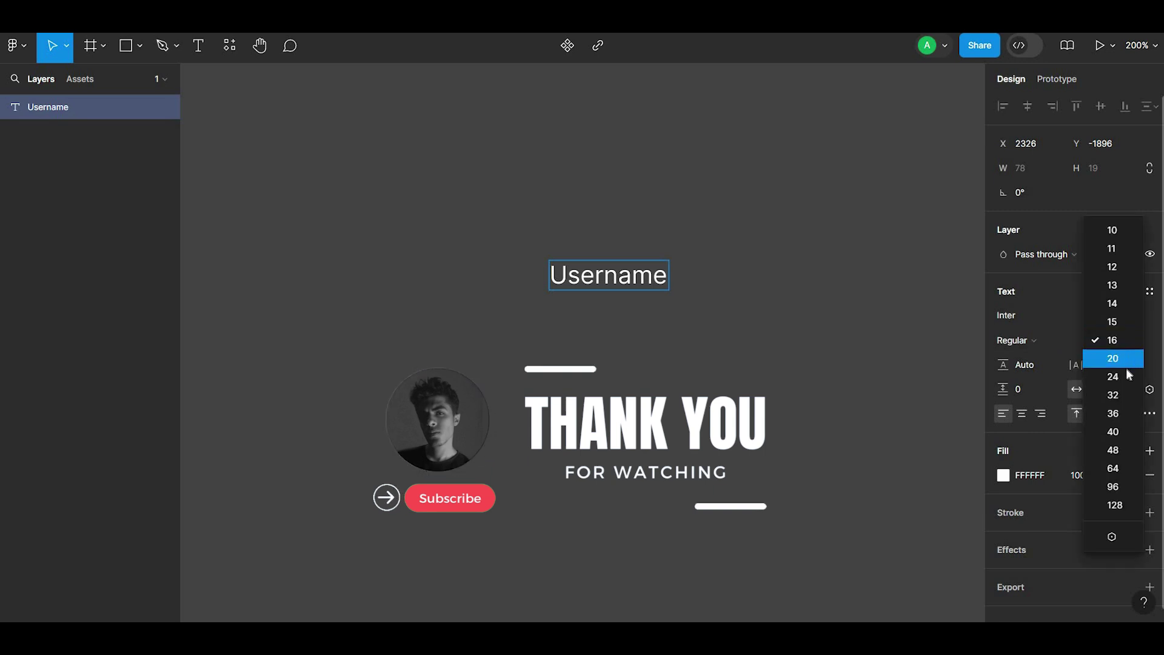
click(1126, 368)
key(Escape)
click(1138, 343)
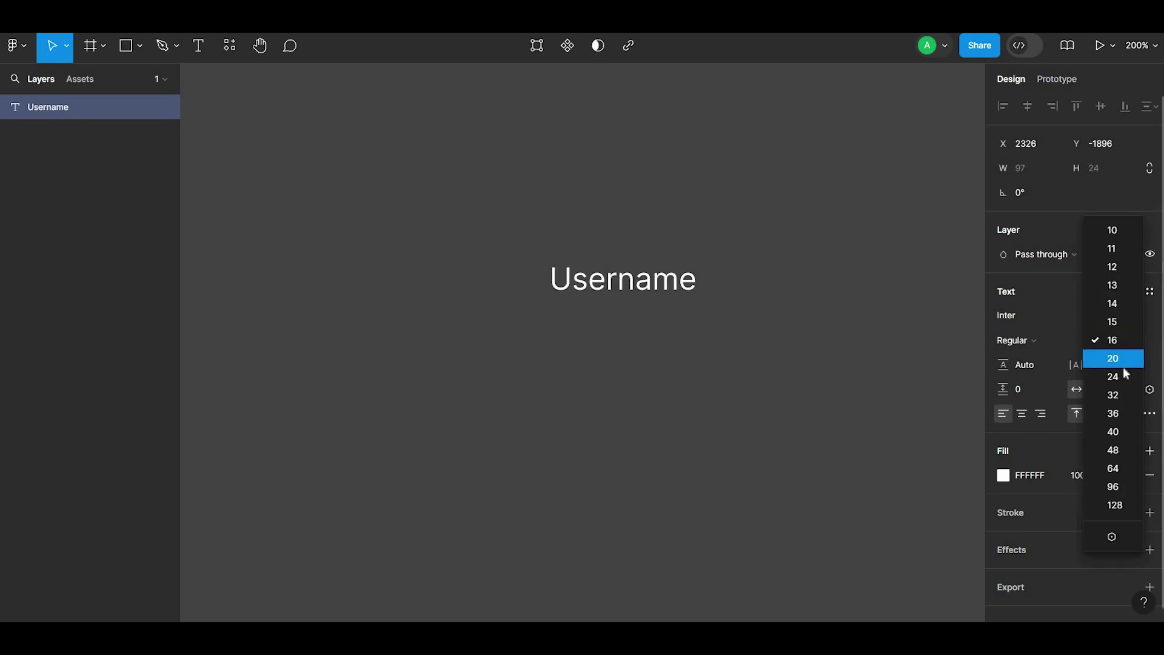
click(769, 372)
click(639, 294)
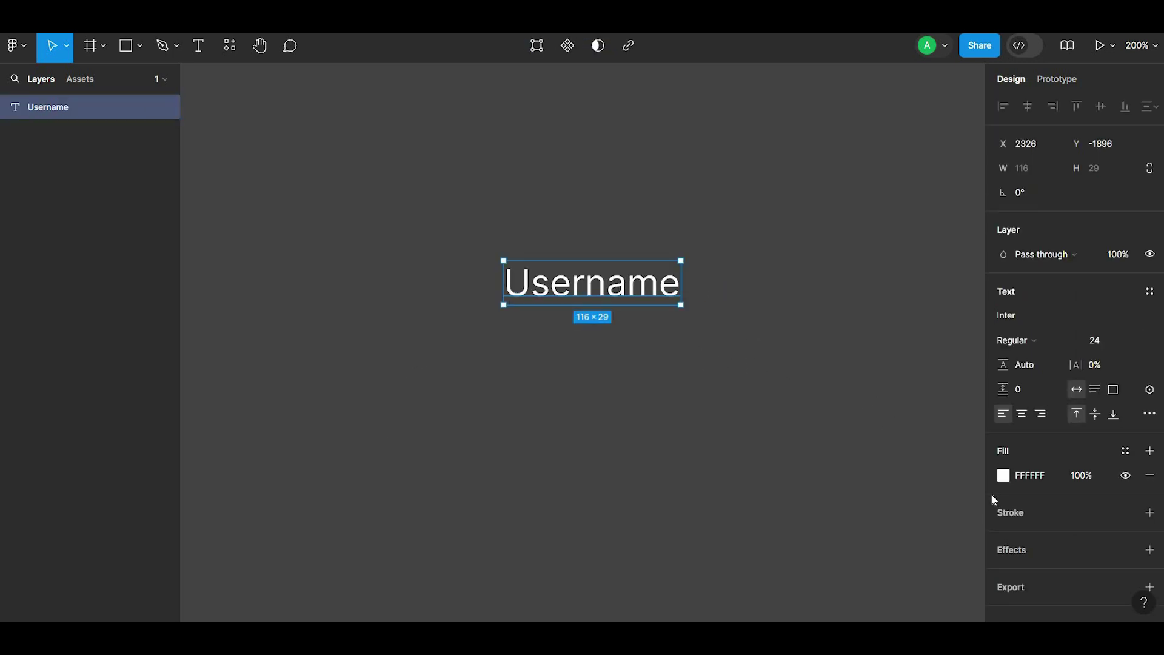
click(1004, 475)
click(855, 411)
click(624, 519)
Step: Wrap the Username text in auto layout twice, nesting Frame 2 inside Frame 1
click(584, 285)
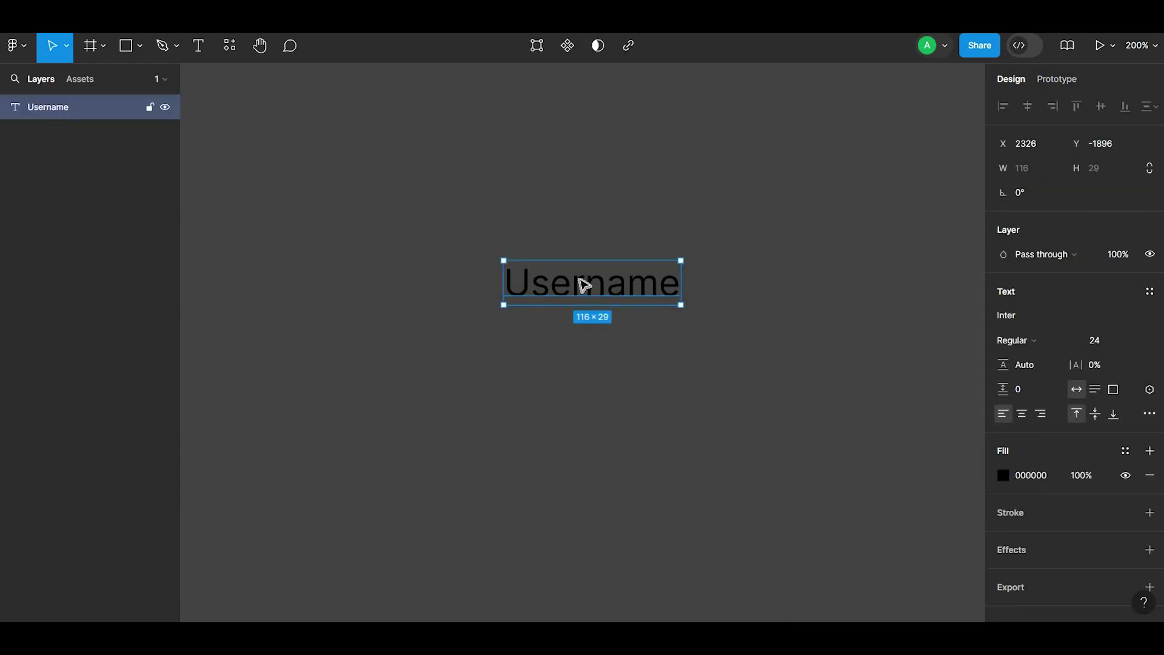
right_click(583, 285)
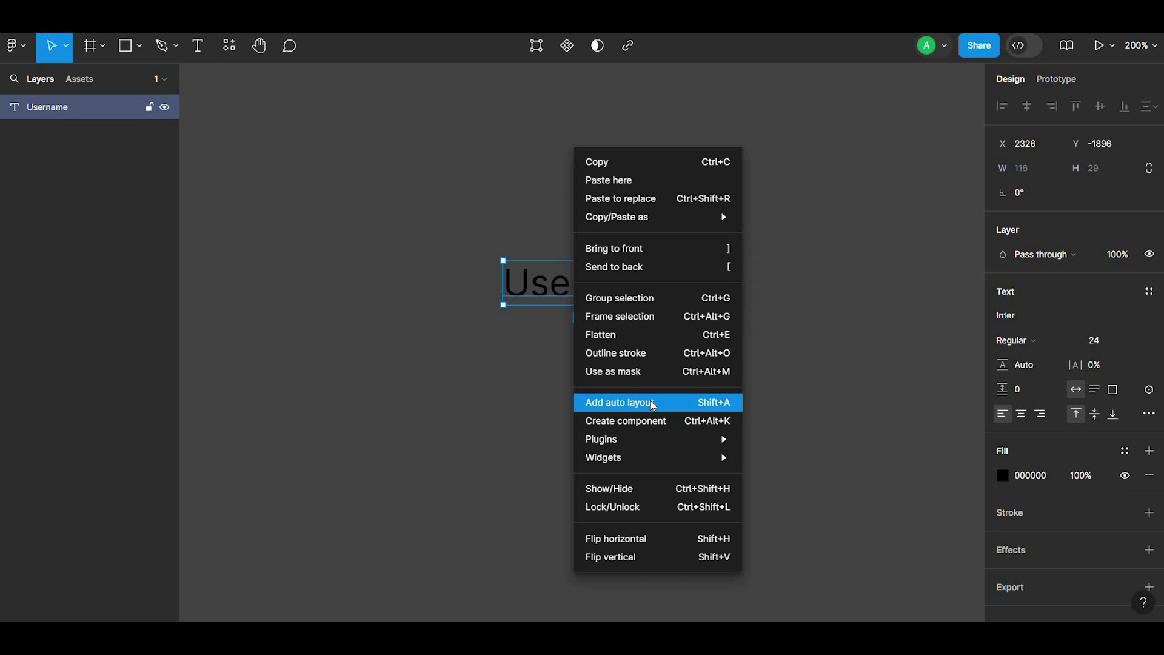
click(653, 404)
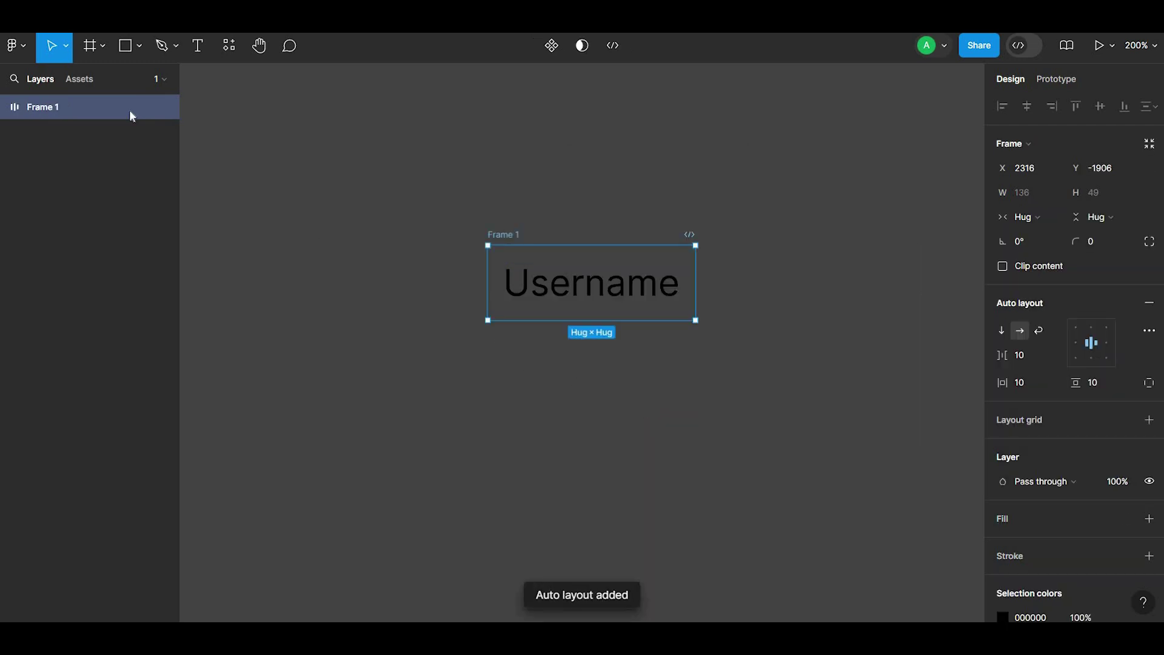
double_click(598, 297)
key(Escape)
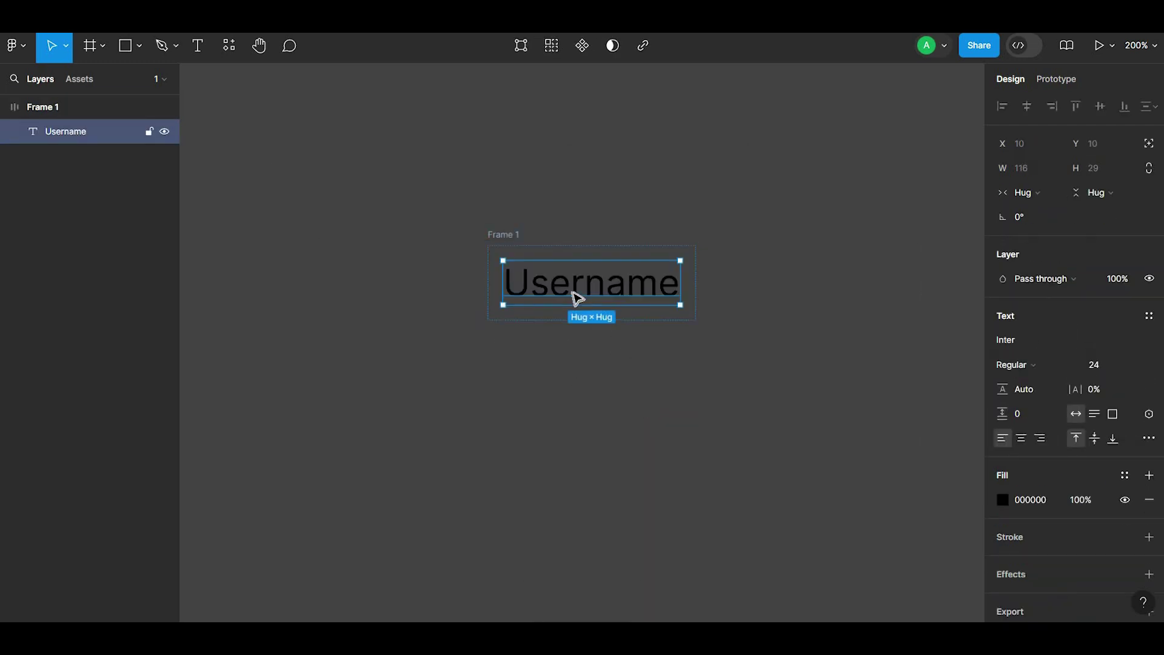
right_click(565, 291)
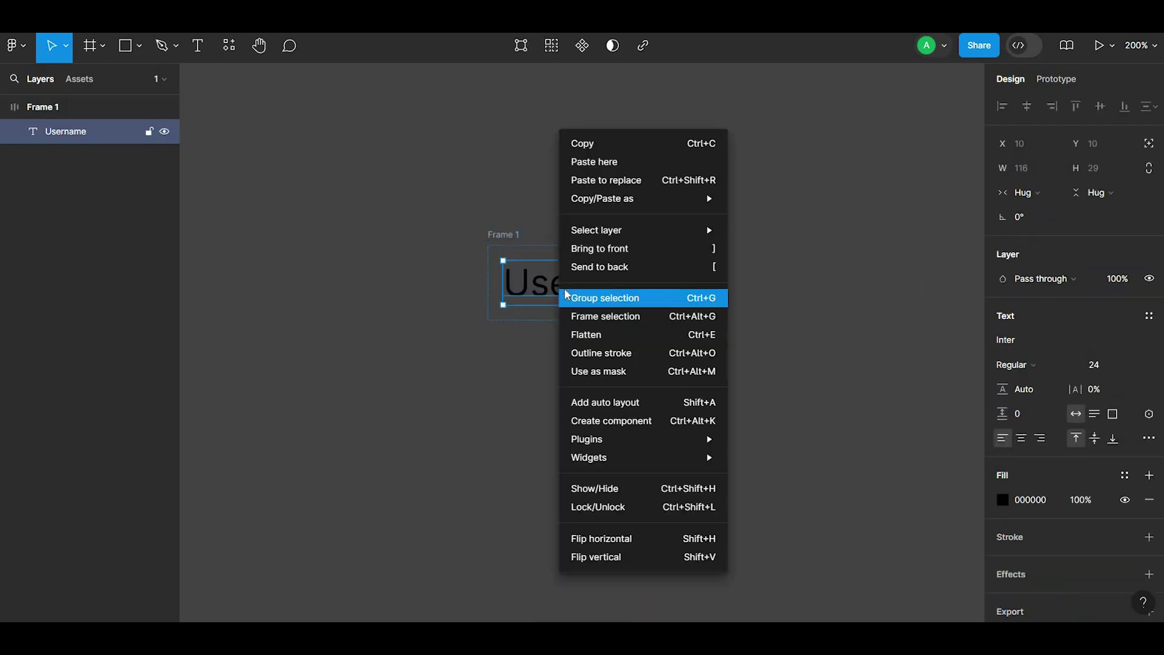
click(613, 402)
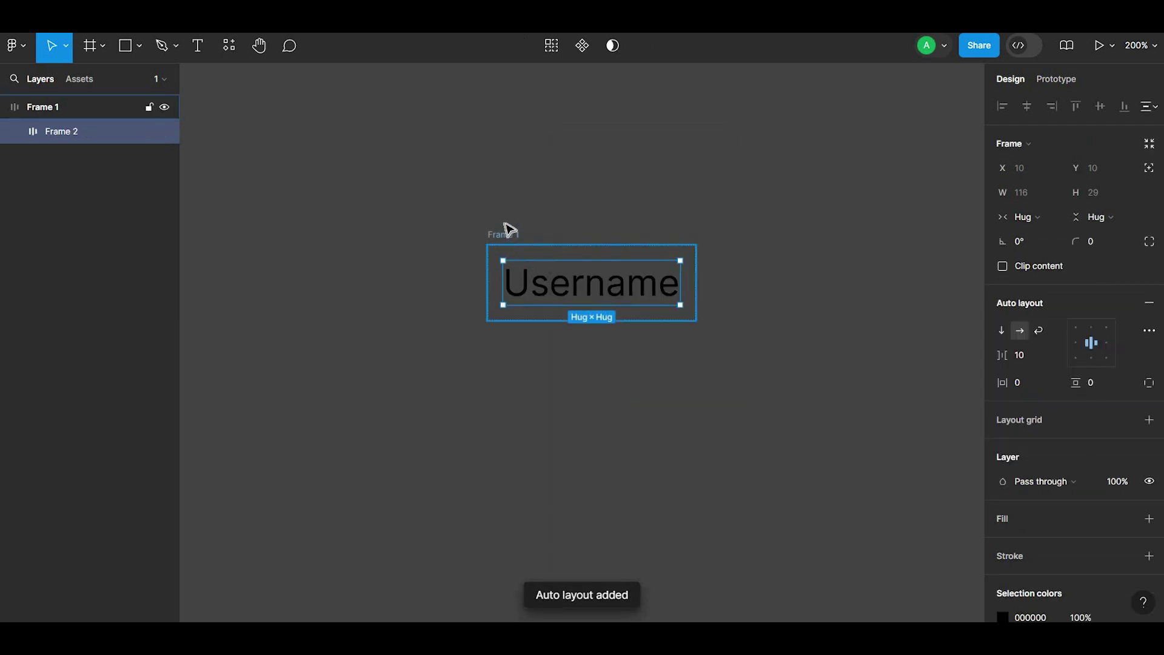
Step: Check the nested frames in the layers list and select the outer Frame 1
click(99, 118)
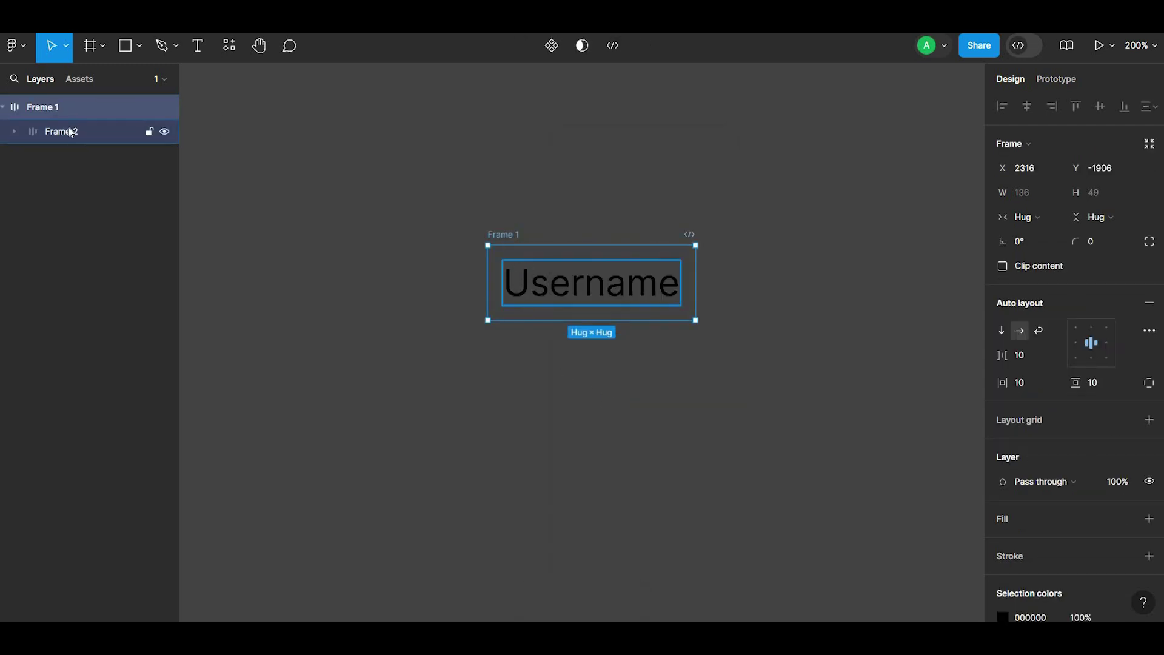
click(79, 131)
click(2, 107)
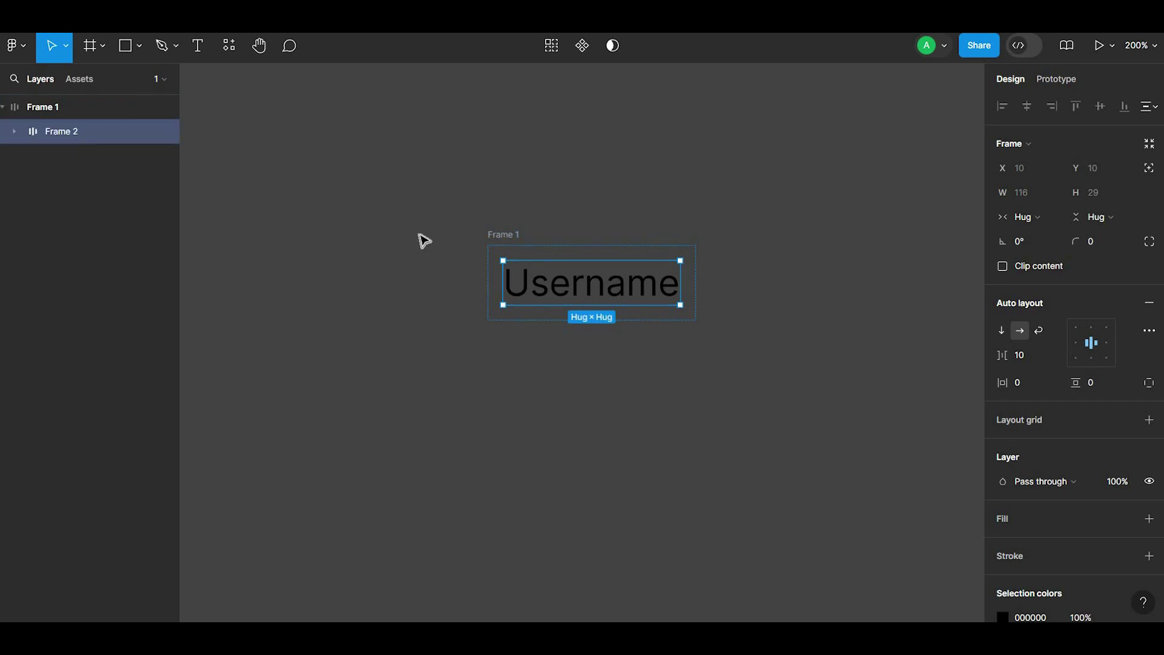
click(279, 179)
mouse_move(470, 187)
mouse_down()
mouse_move(629, 330)
mouse_move(685, 357)
mouse_up()
click(685, 356)
click(502, 235)
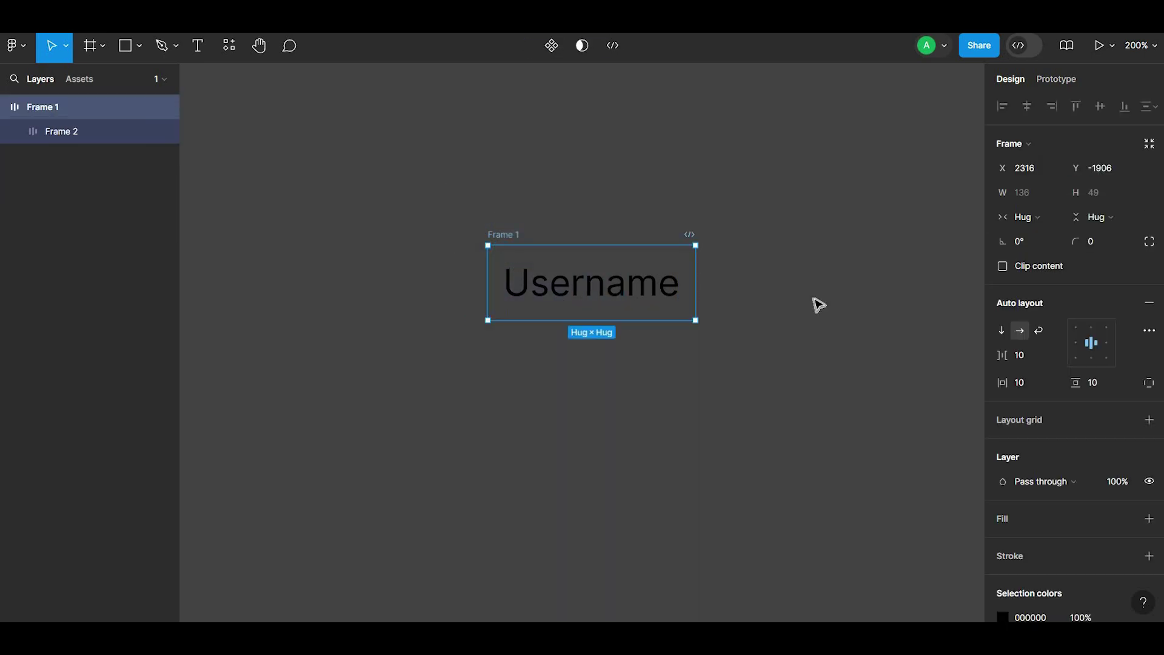
Step: Give Frame 1 a white fill and a fixed 230 px width
click(1149, 519)
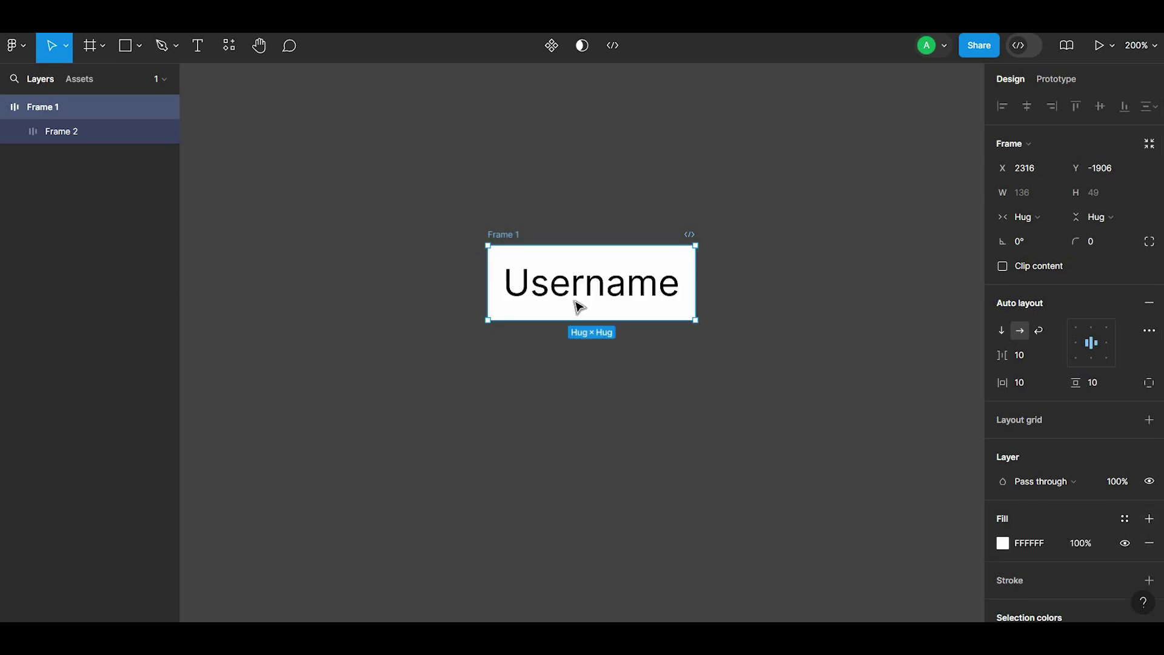
click(520, 237)
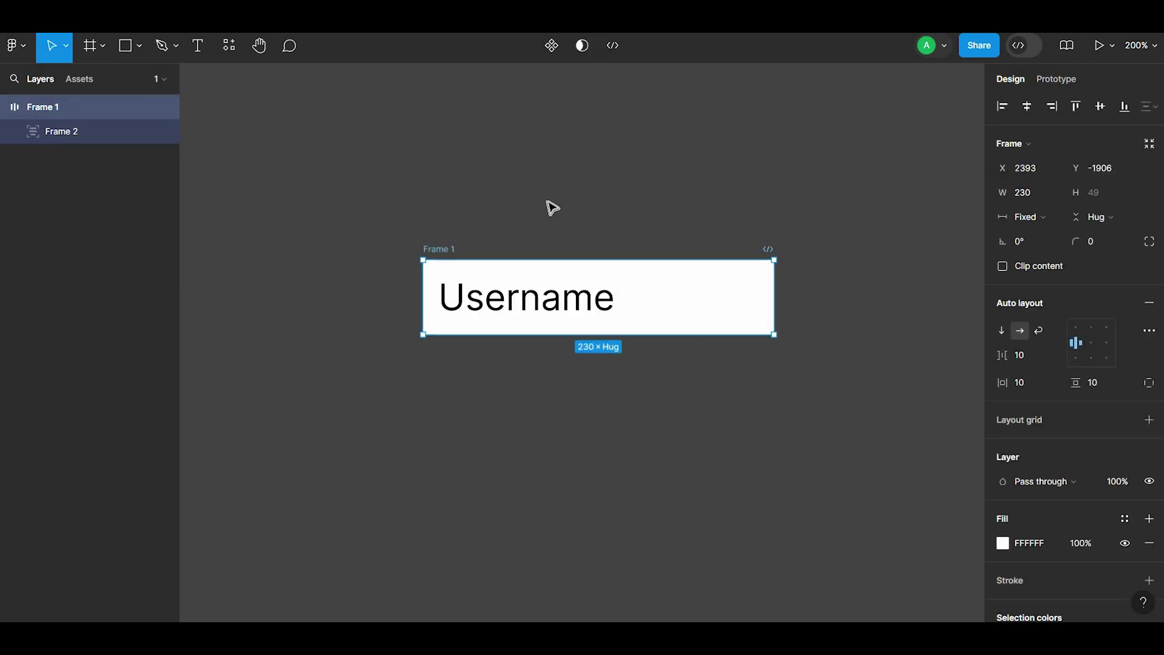
click(486, 227)
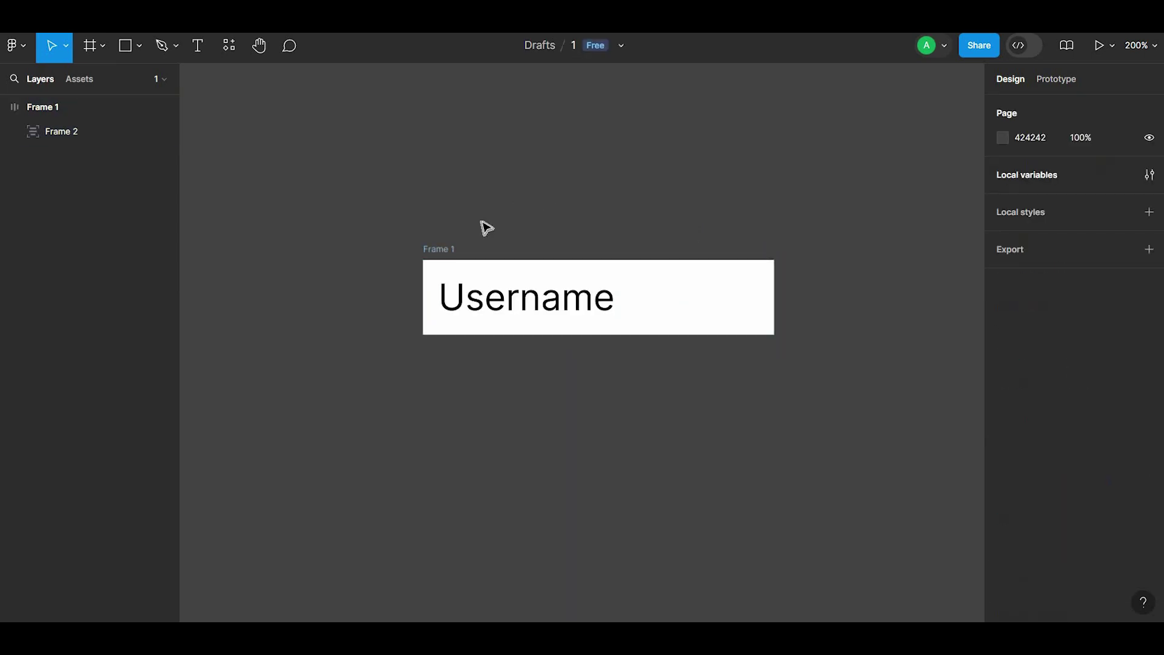
click(450, 249)
Step: Duplicate Frame 1 to the right and move the copy's label up to its top edge with absolute position
drag(614, 254, 813, 251)
click(803, 200)
drag(803, 200, 337, 212)
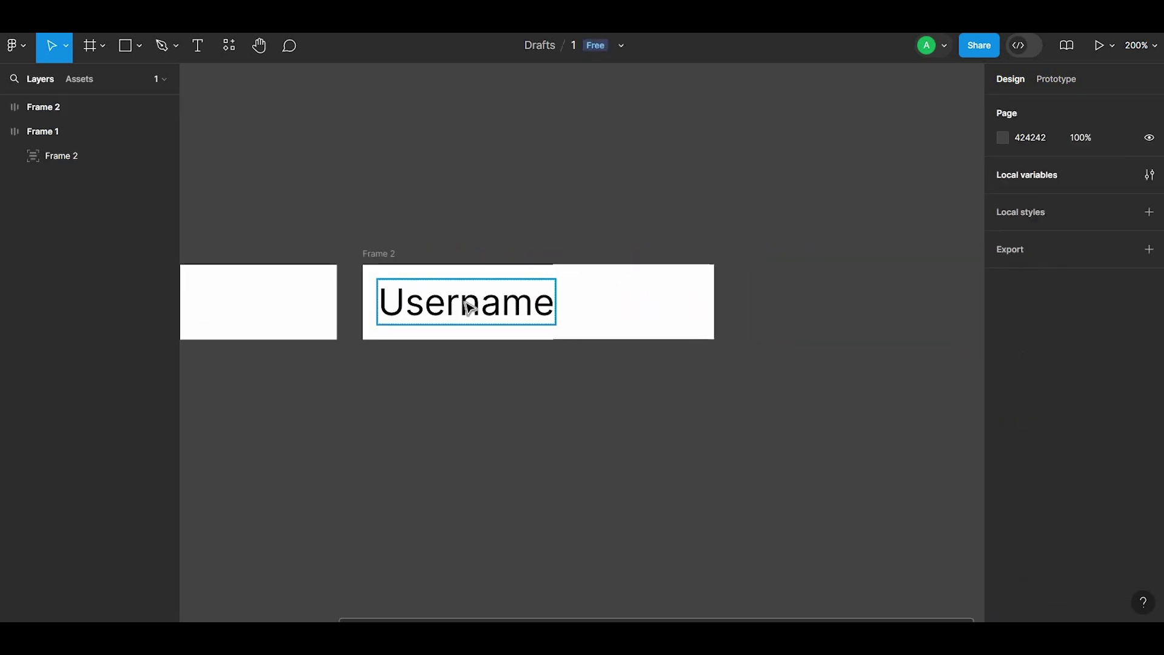
click(468, 305)
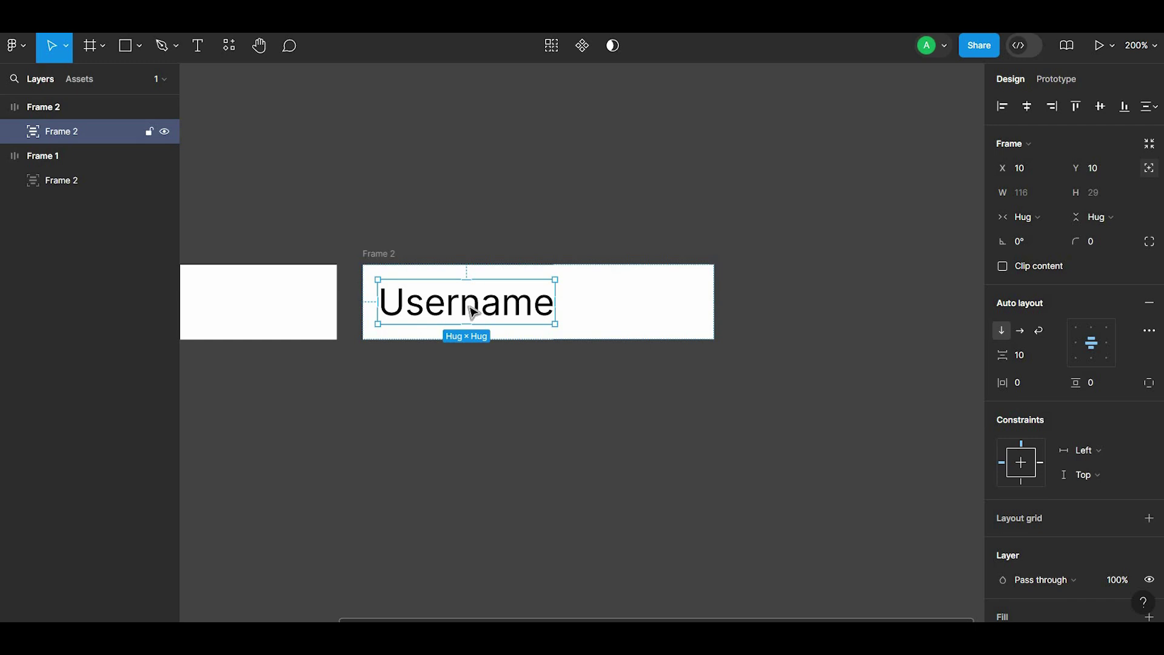
click(1149, 168)
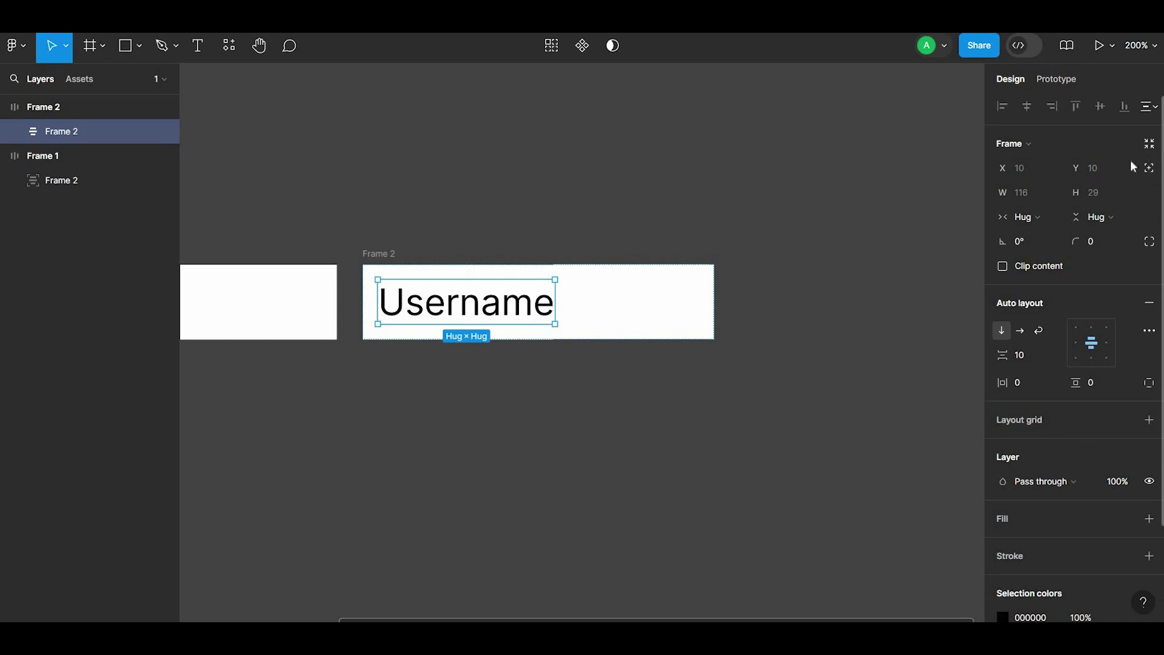
click(1149, 168)
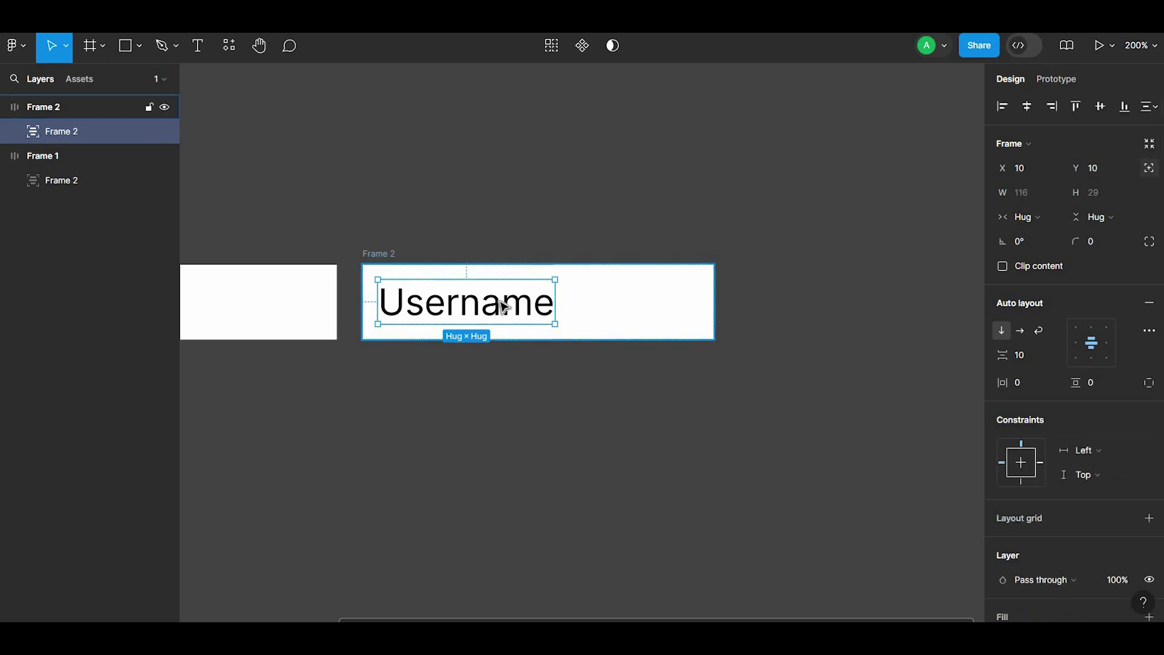
drag(508, 303, 509, 276)
scroll(1109, 417, down, 3)
Step: Set the copy's Username text to font size 16
click(411, 191)
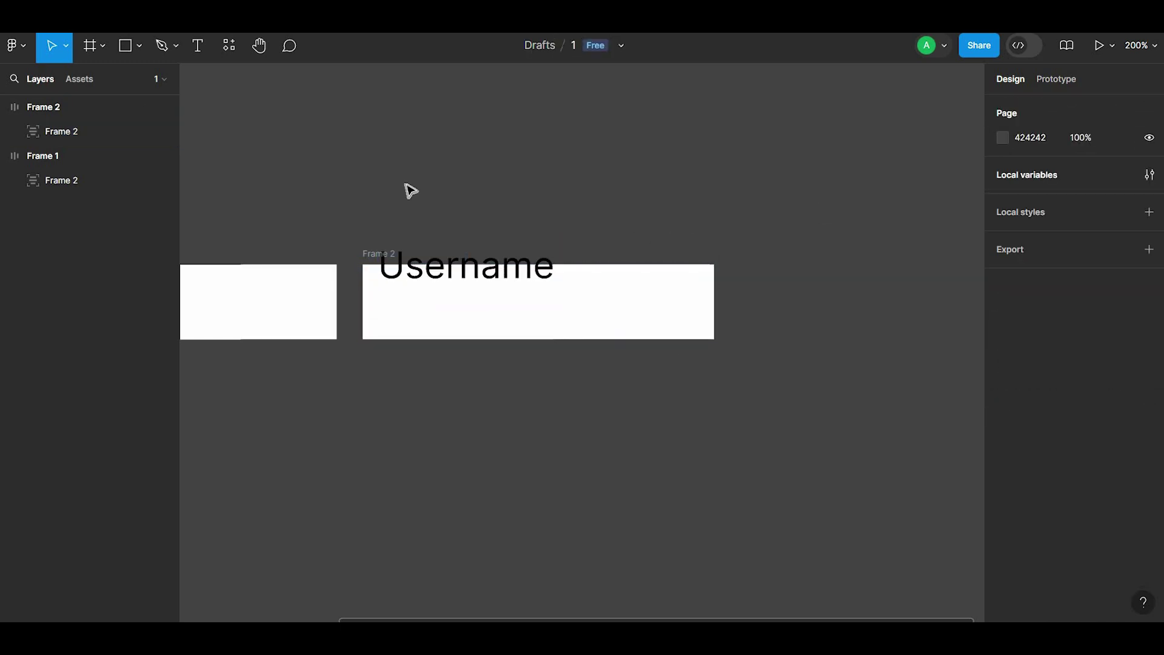
click(455, 268)
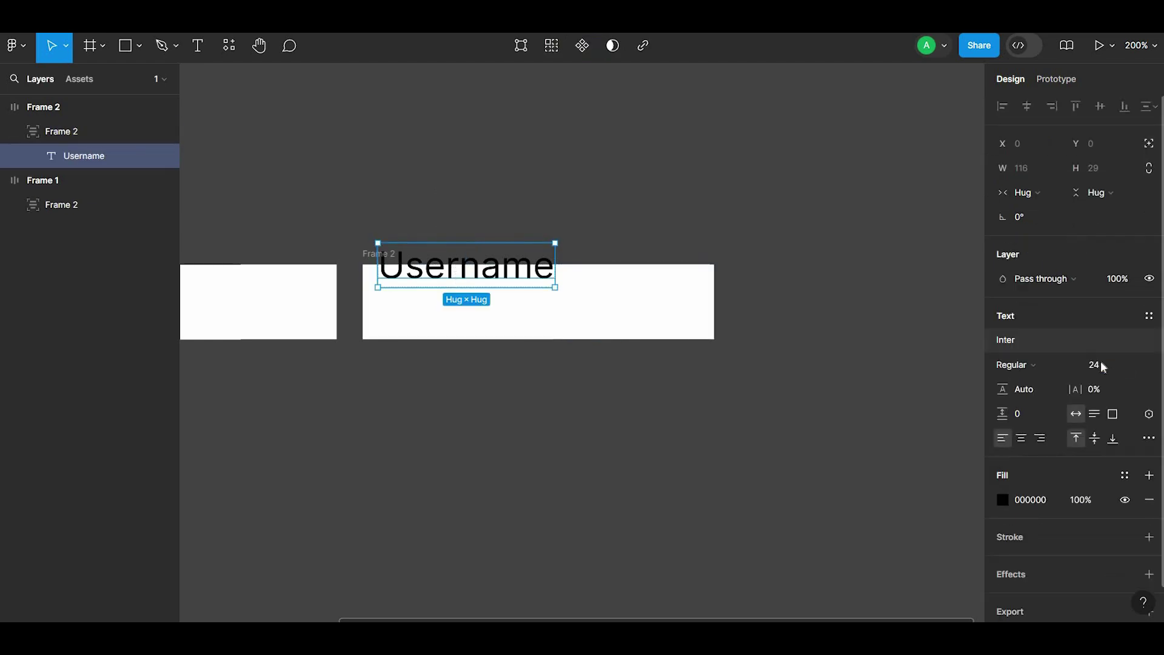
click(1100, 364)
text(16)
key(Return)
Step: Adjust the label frame's horizontal and vertical padding values
scroll(480, 218, left, 2)
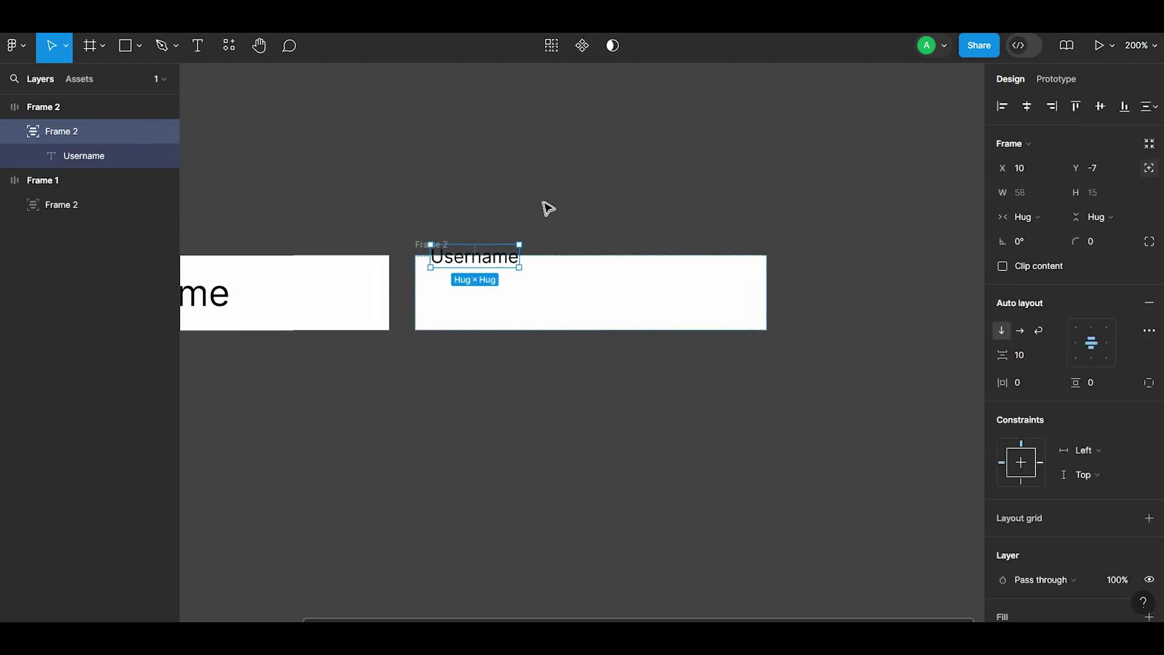
click(1038, 388)
text(8)
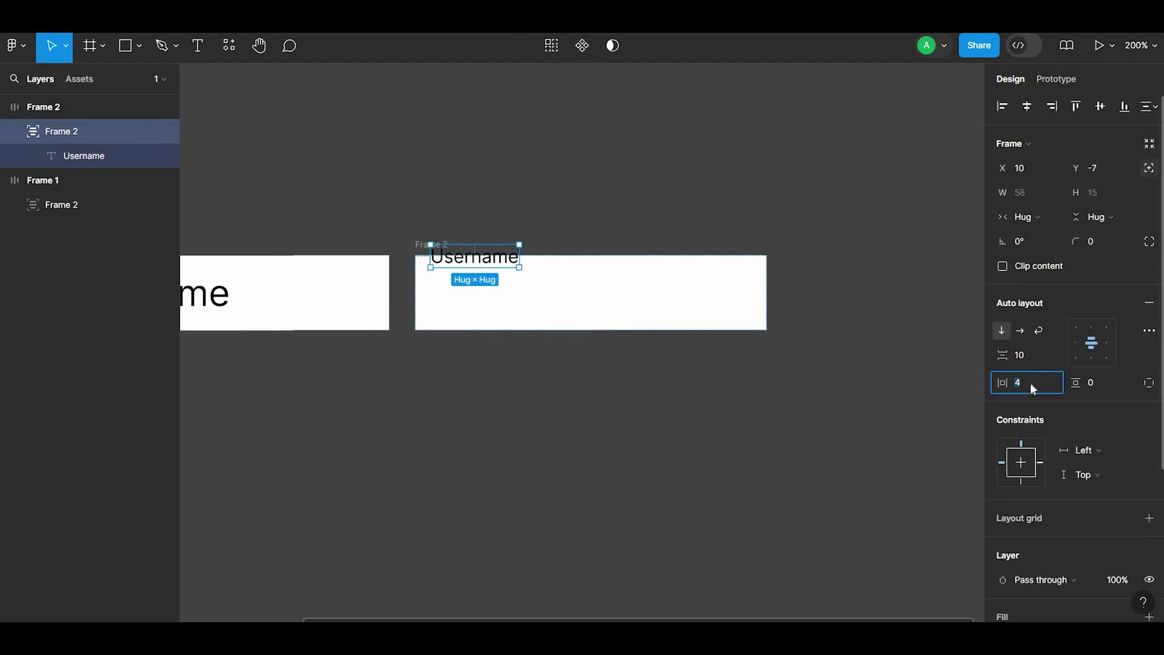
click(1120, 391)
click(917, 402)
key(ctrl+z)
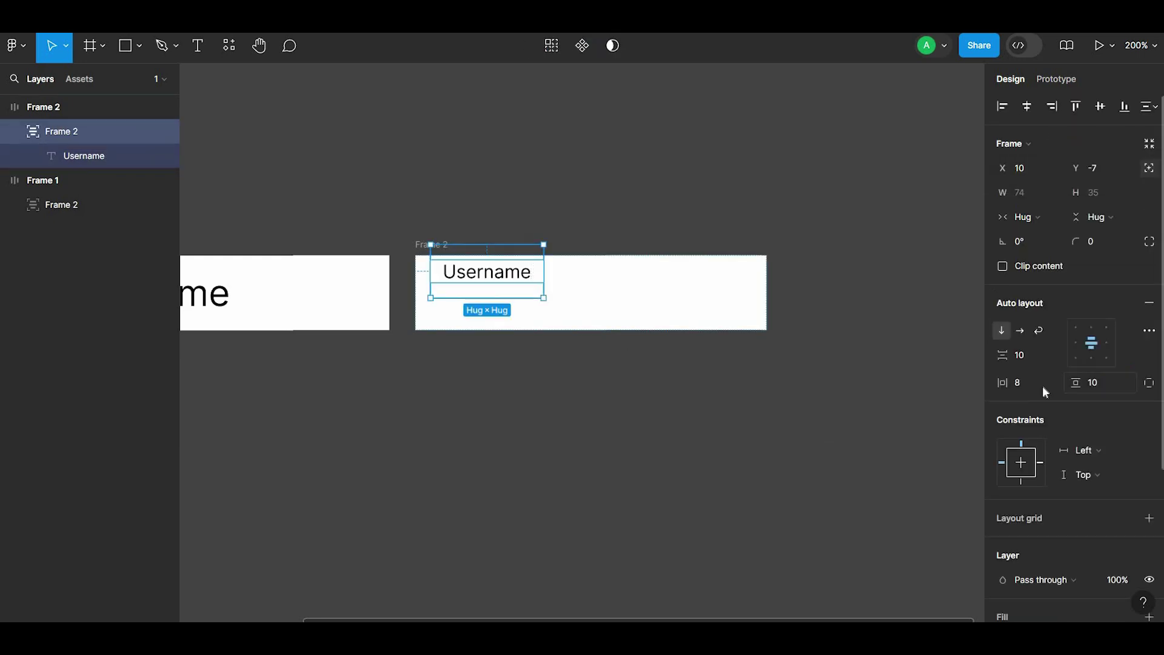
click(1027, 384)
key(Escape)
Step: Give the Username label frame a white fill and make it hug its text
click(525, 286)
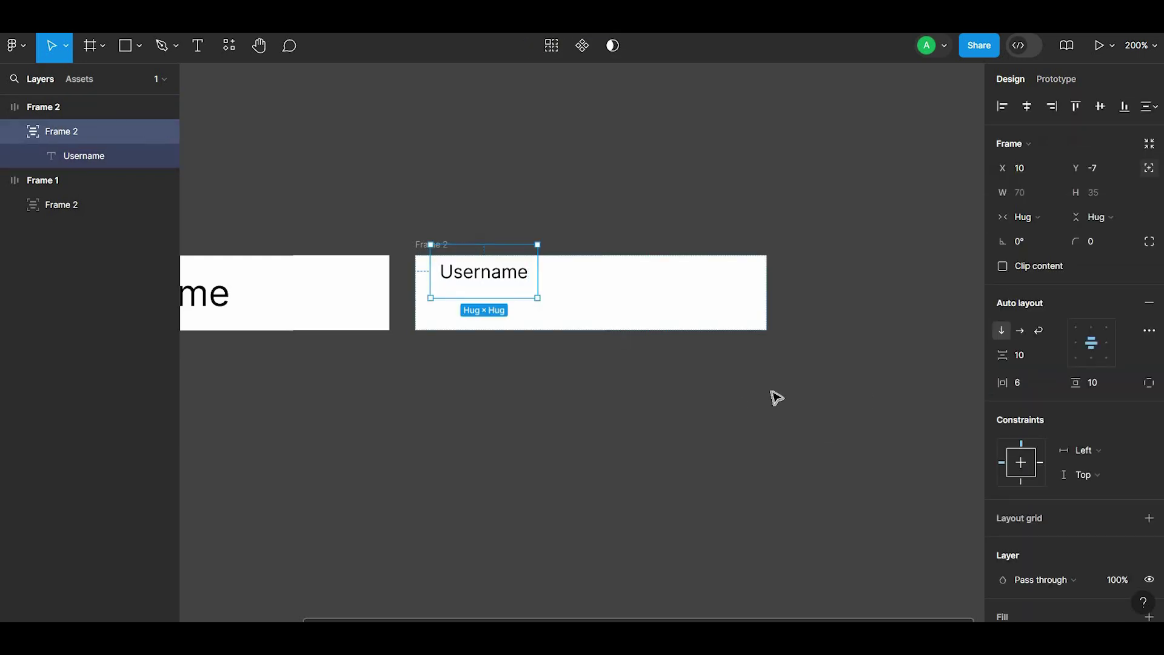
scroll(1079, 425, down, 3)
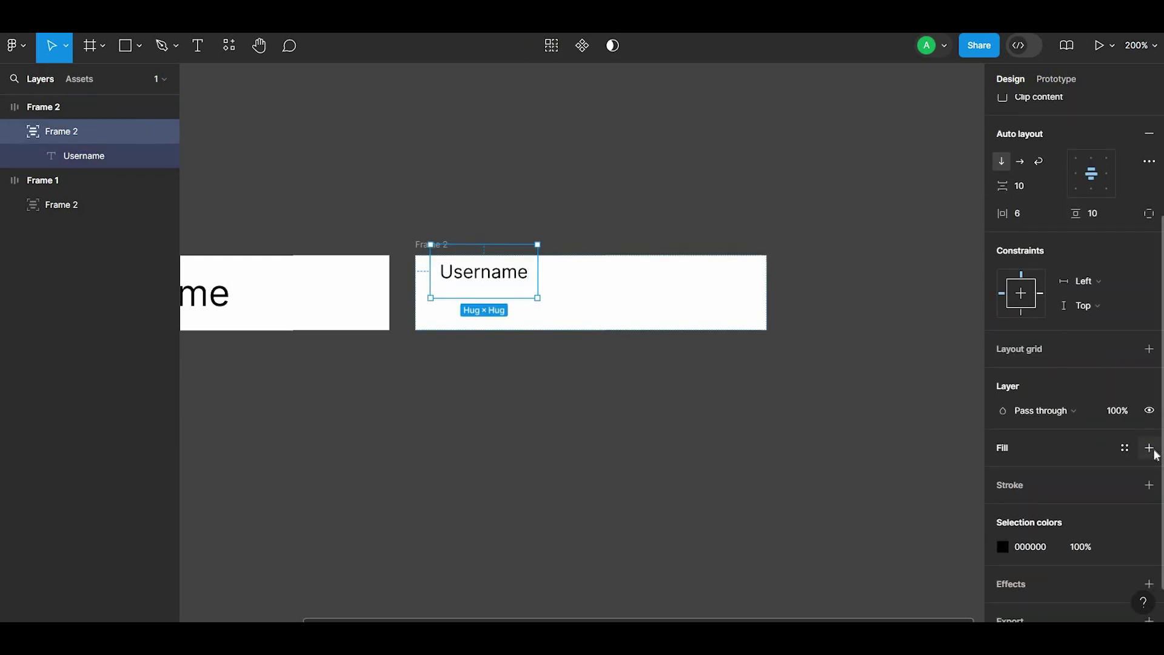
click(1149, 447)
double_click(531, 297)
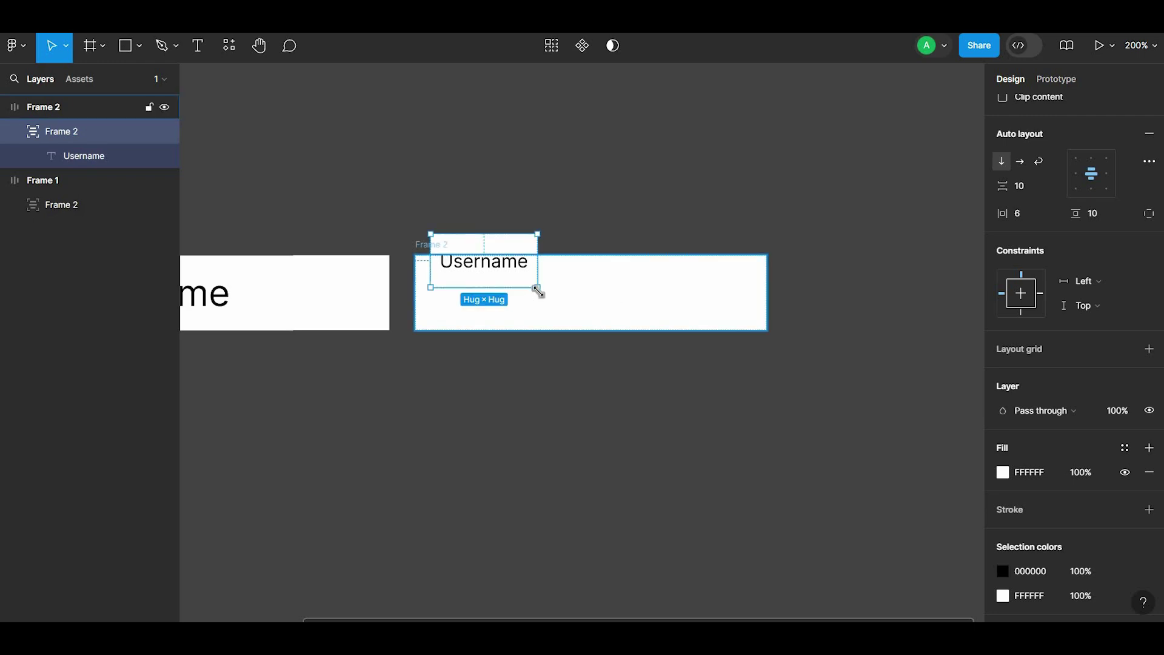
Step: Set the label frame's vertical padding to 6
click(741, 395)
scroll(671, 390, up, 1)
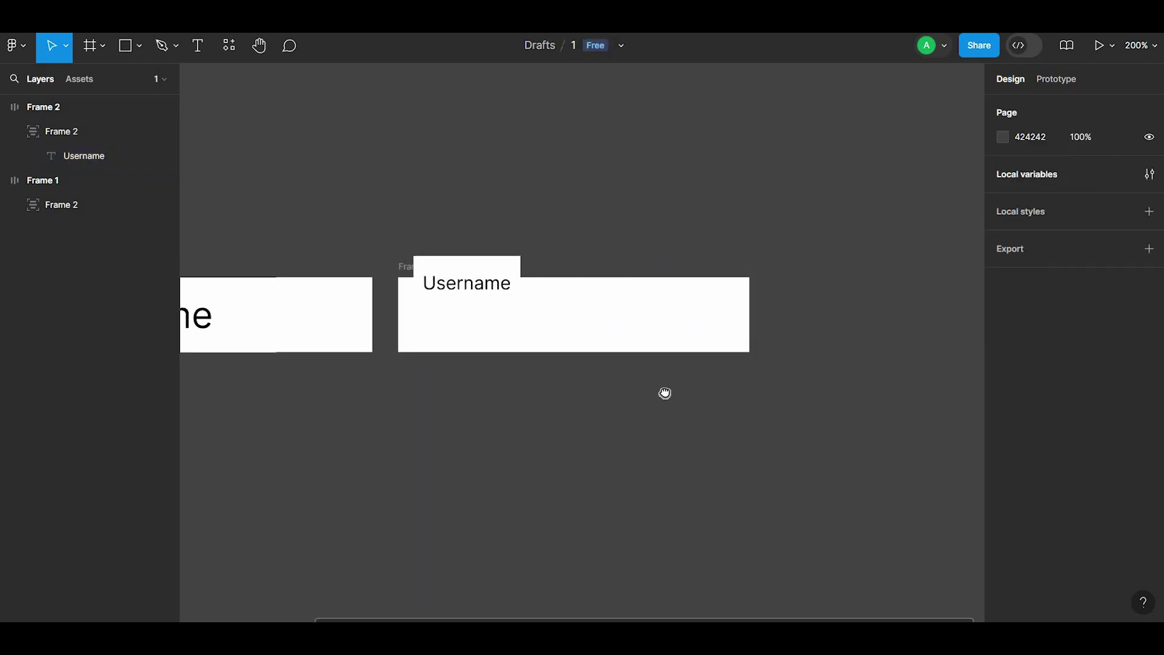
click(491, 294)
click(1095, 113)
text(6)
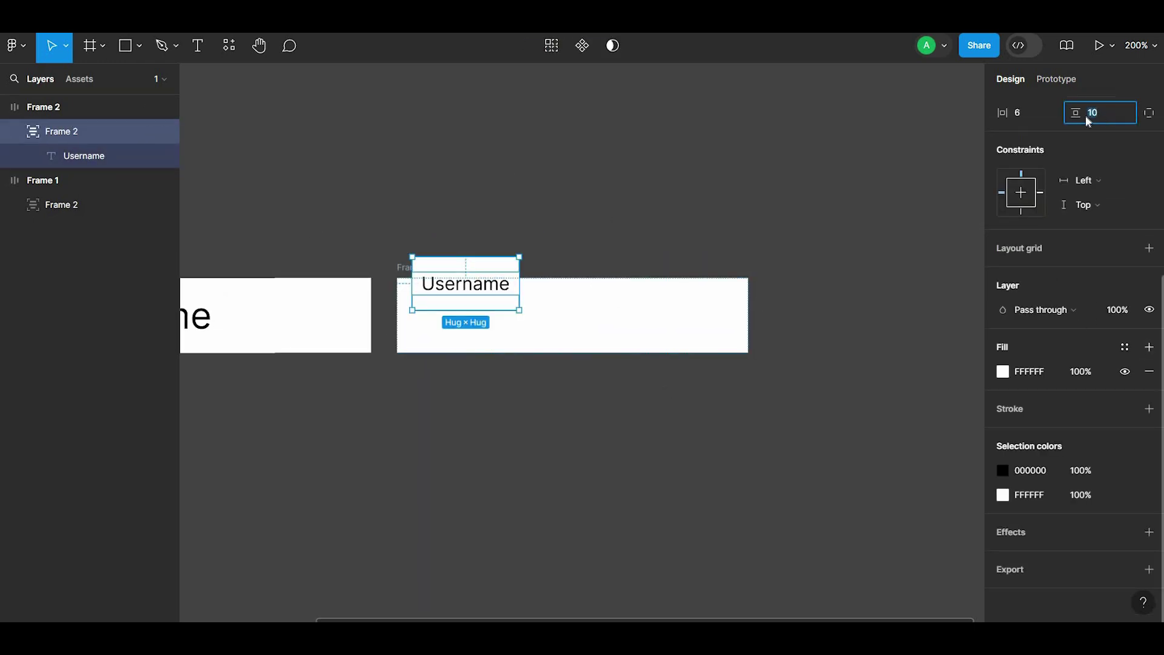
key(Escape)
Step: Select the duplicate's outer input box
click(504, 282)
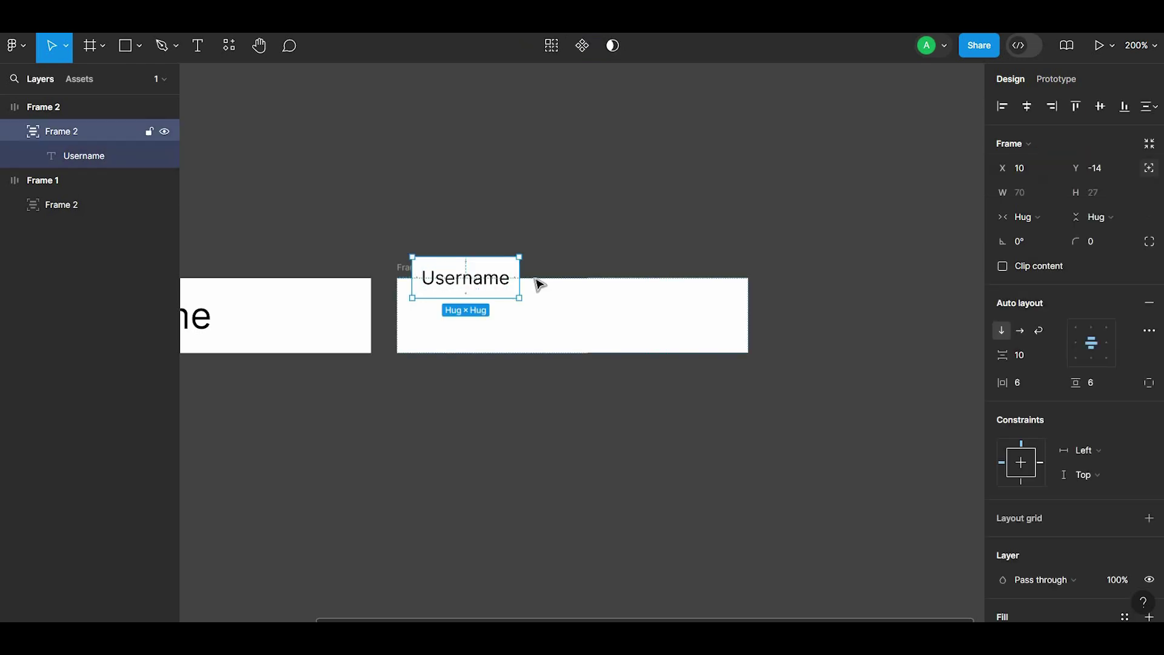
click(697, 282)
click(406, 249)
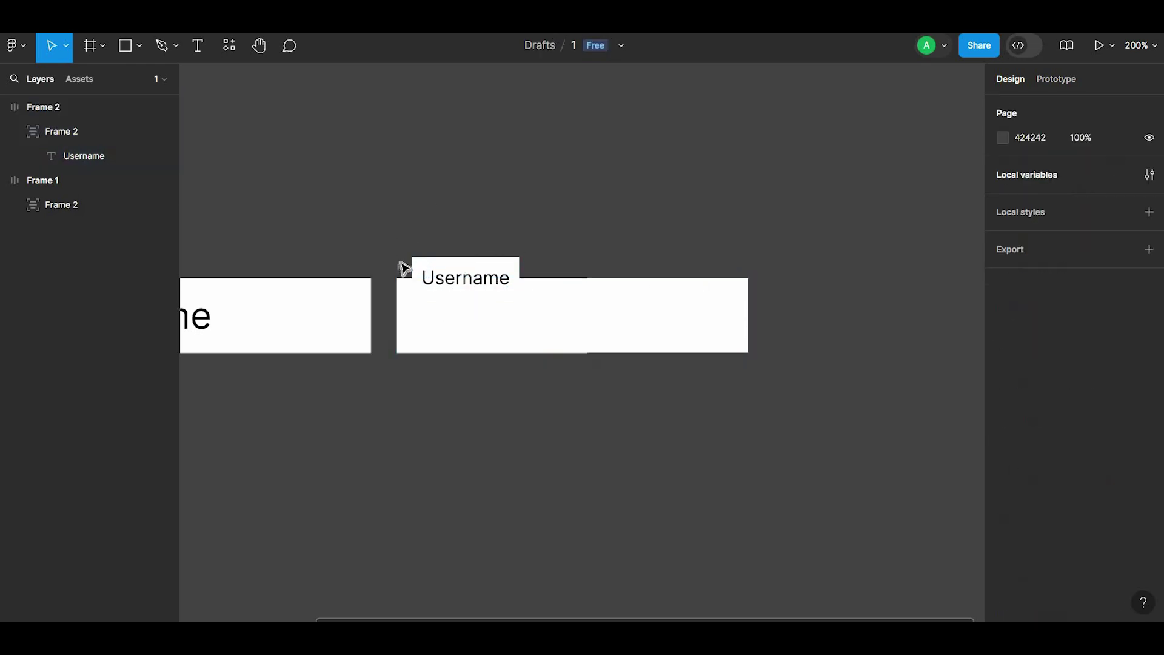
click(405, 268)
scroll(1149, 447, down, 2)
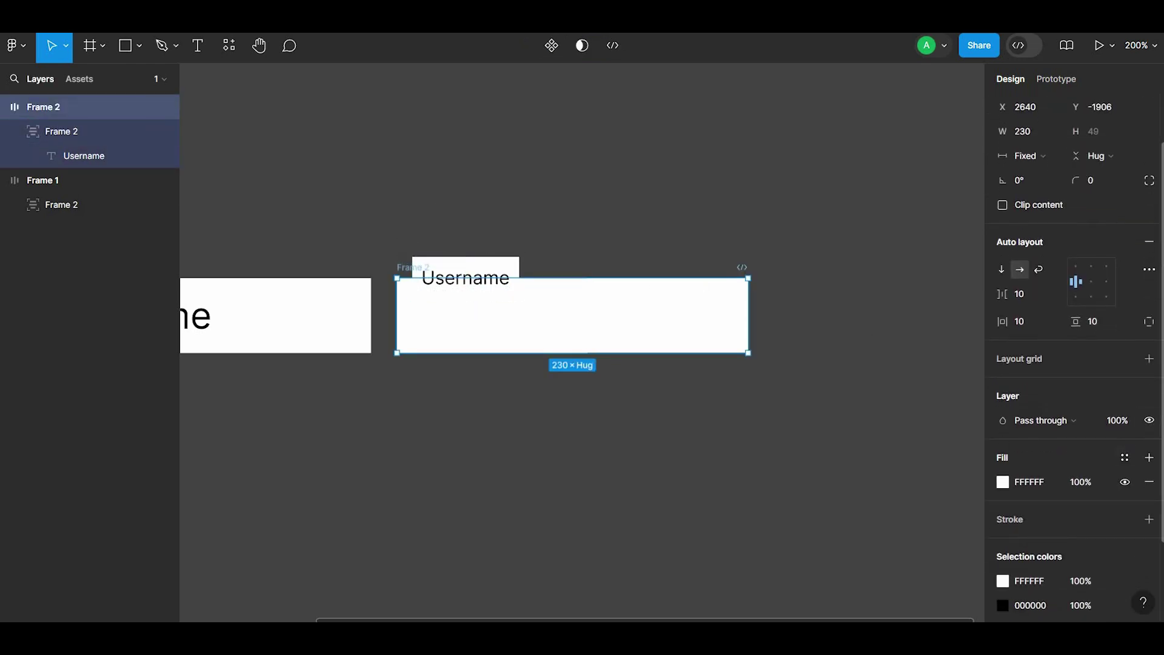
Step: Add a stroke to the input box with a weight of 1.5
scroll(1140, 424, down, 2)
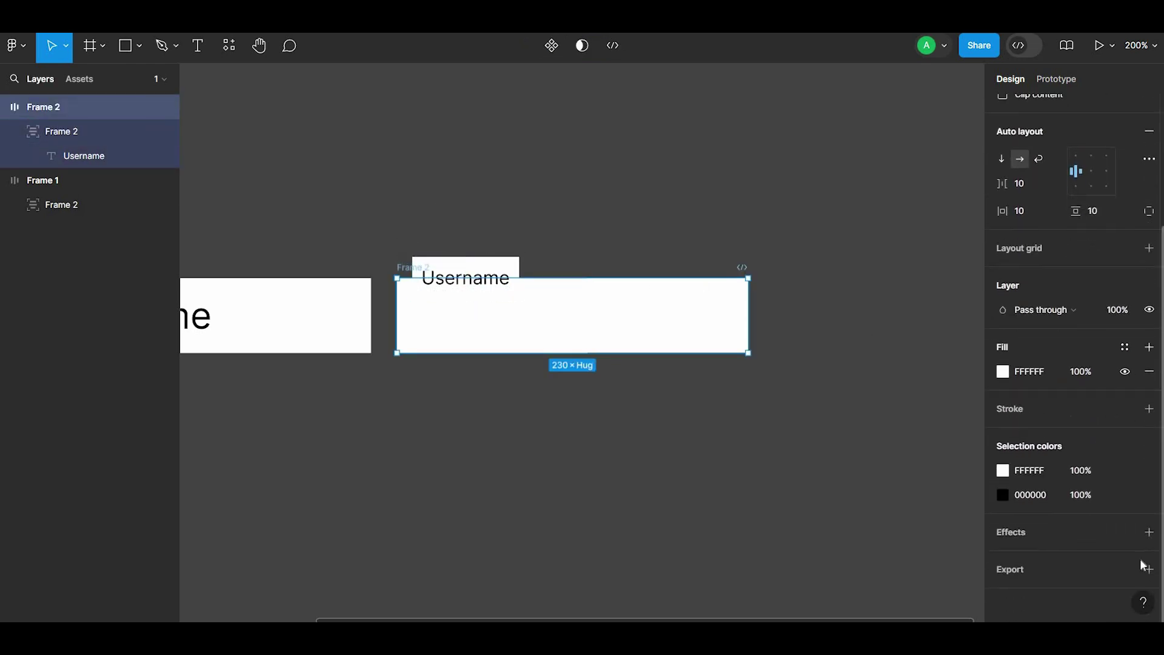
click(1149, 408)
drag(1075, 458, 1073, 459)
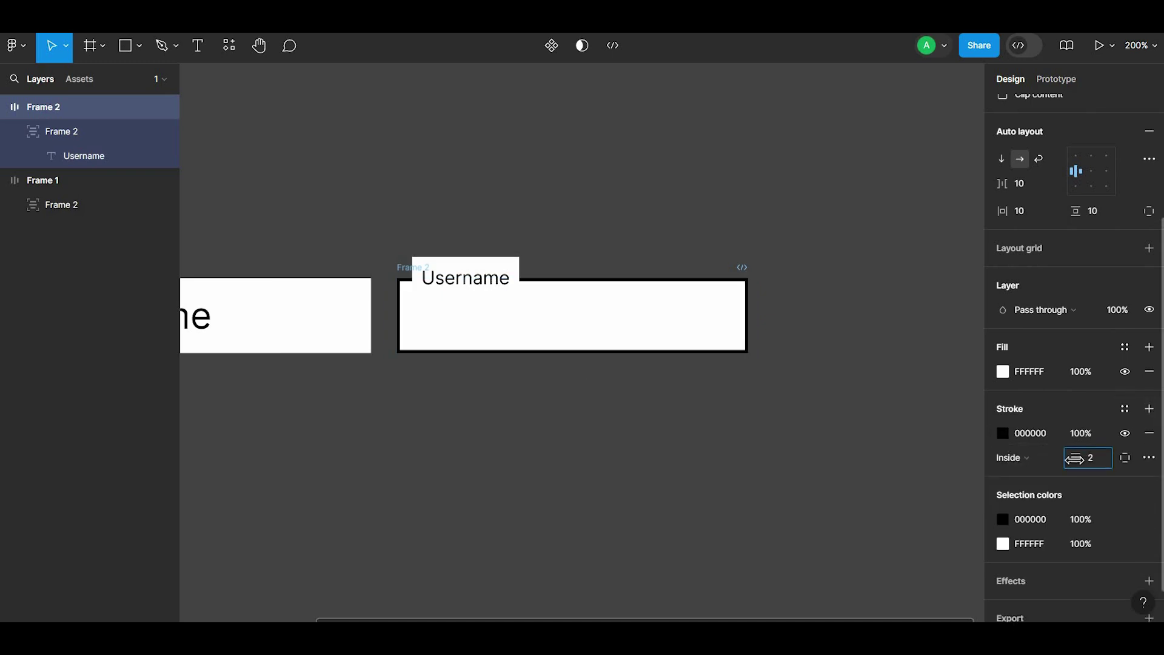
click(1094, 459)
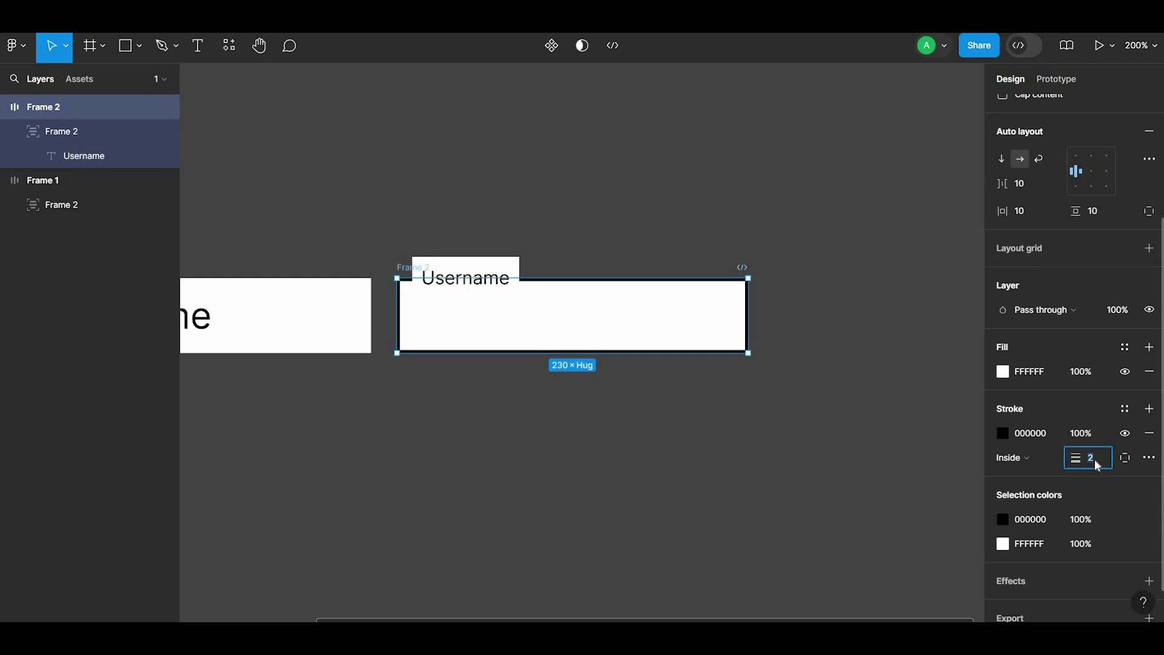
text(1.5)
click(952, 414)
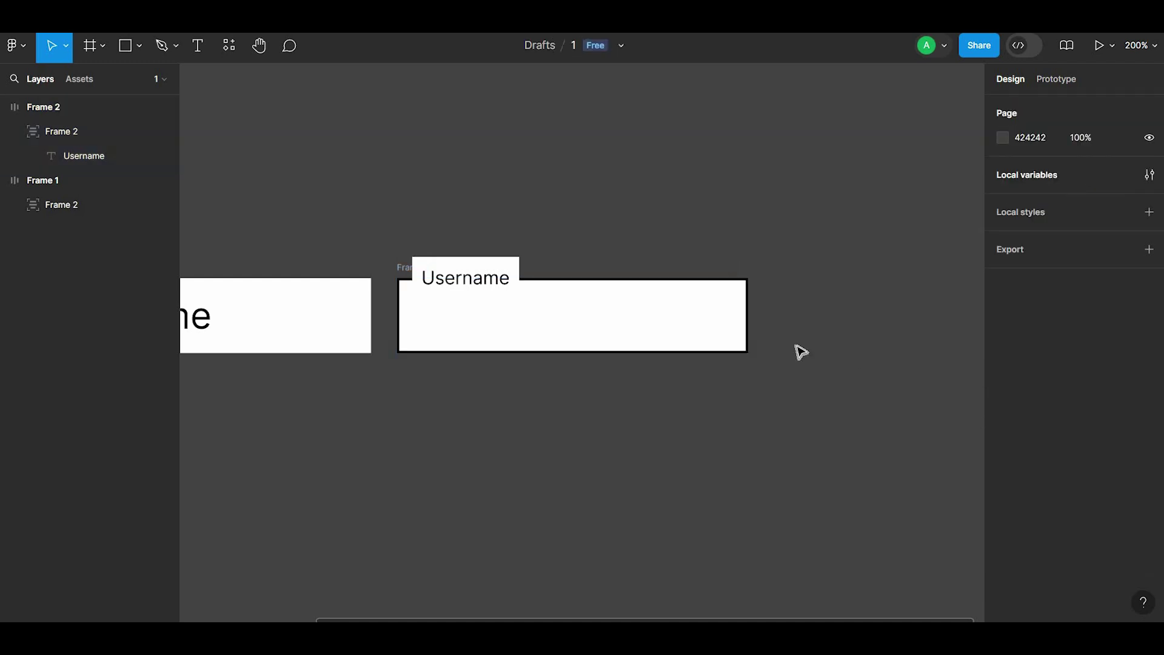
Step: Colour the input box's stroke bright green 0EFF18
click(746, 335)
scroll(1073, 424, down, 2)
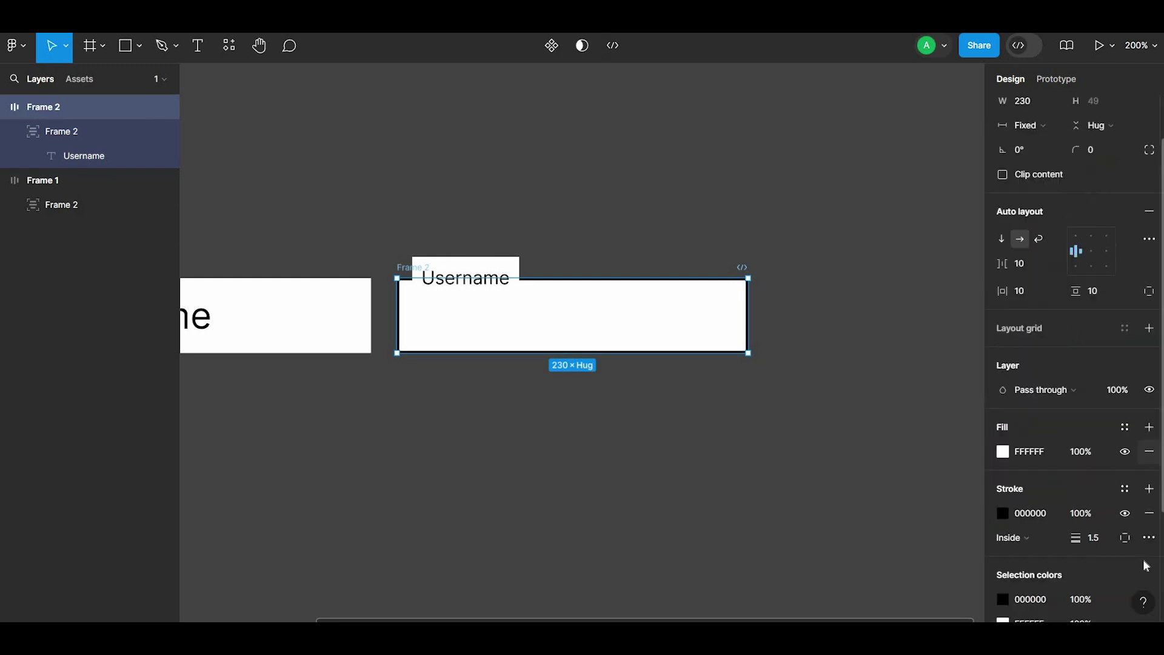
scroll(1073, 461, down, 3)
click(1003, 384)
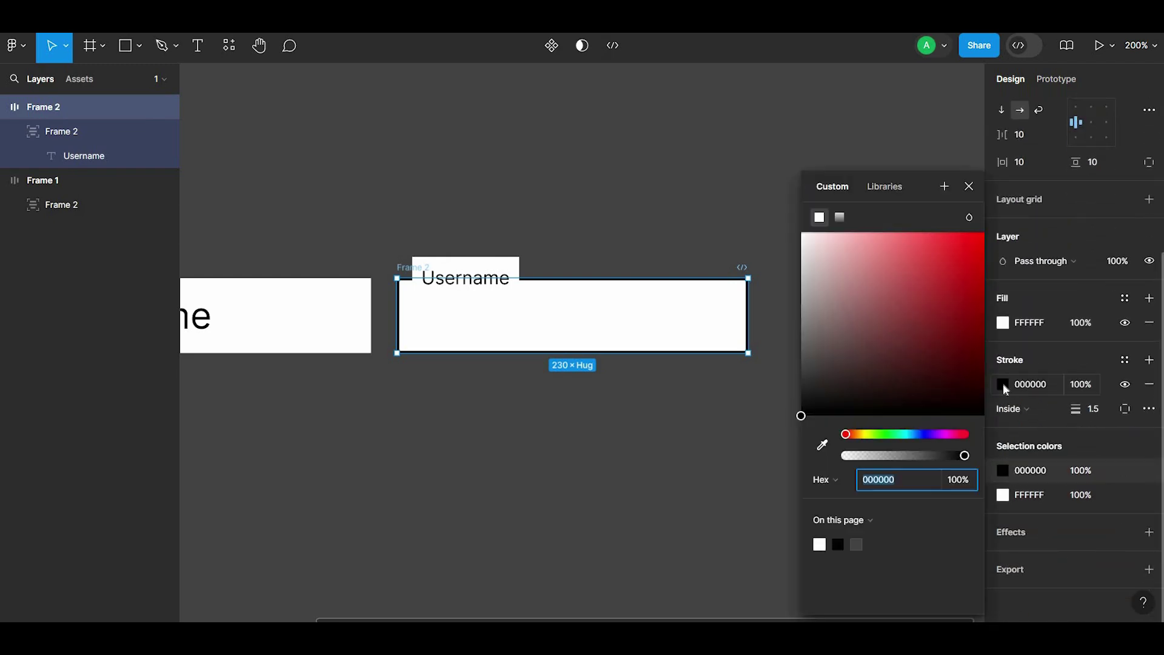
click(1003, 384)
click(922, 434)
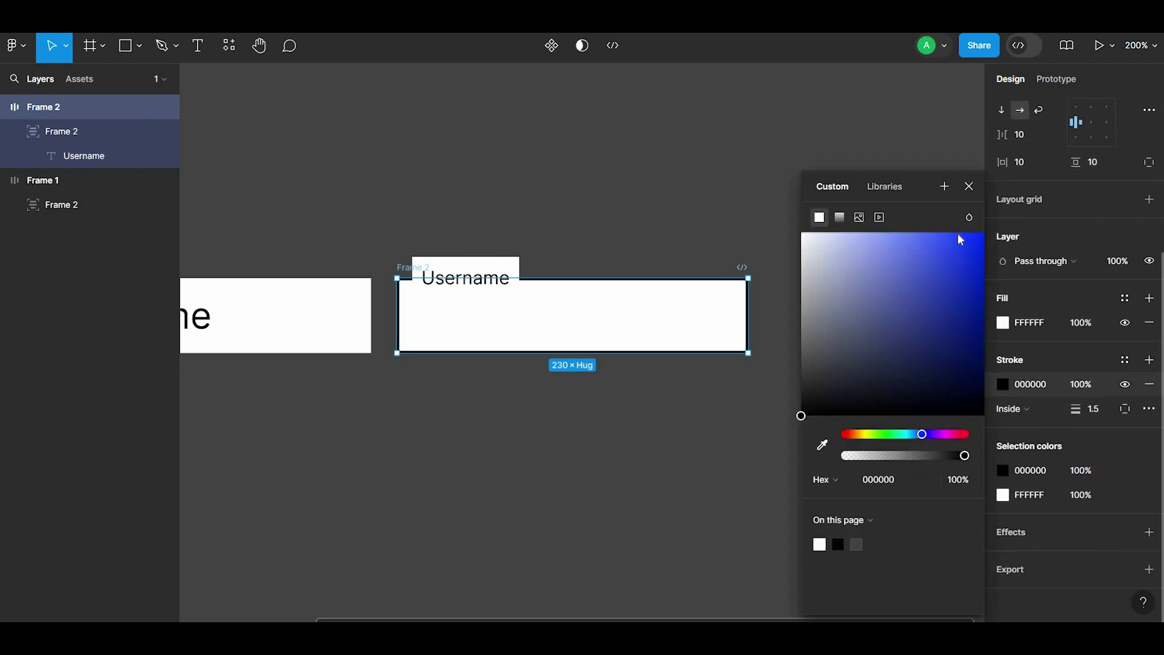
drag(960, 240, 977, 232)
click(912, 434)
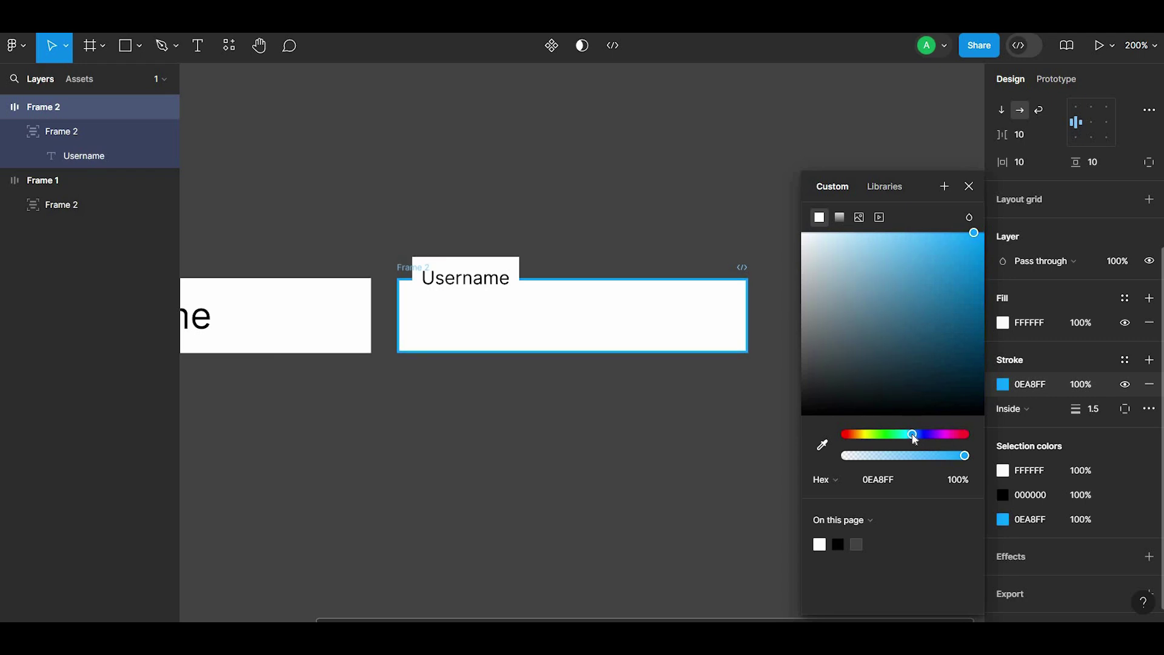
click(887, 434)
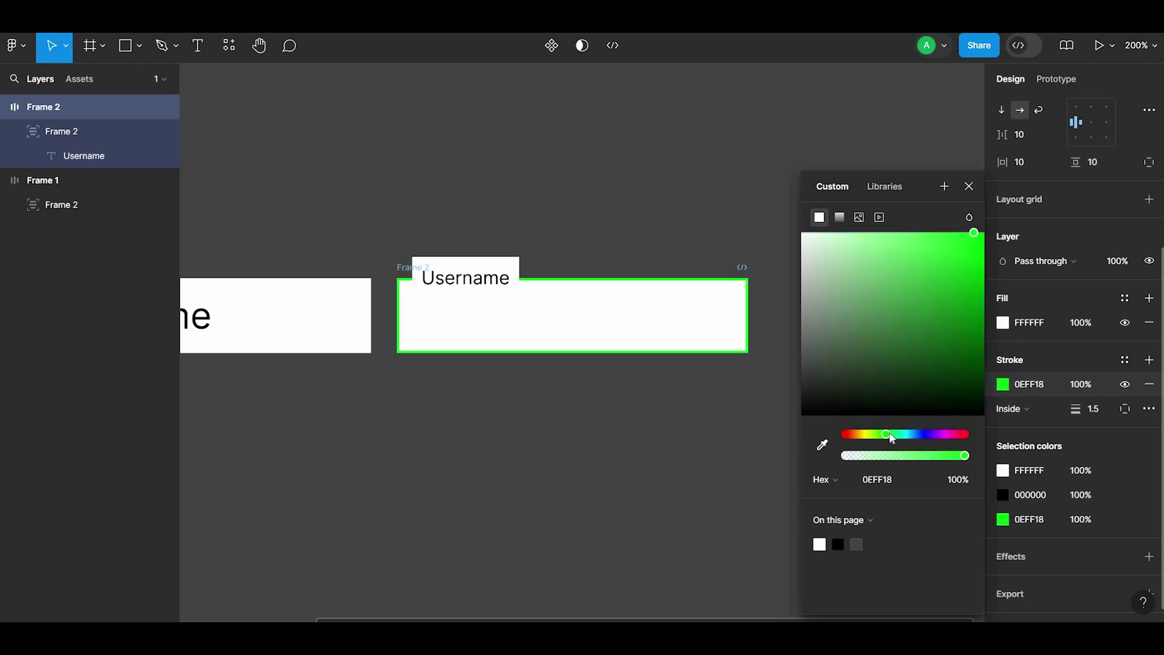
click(892, 434)
click(767, 432)
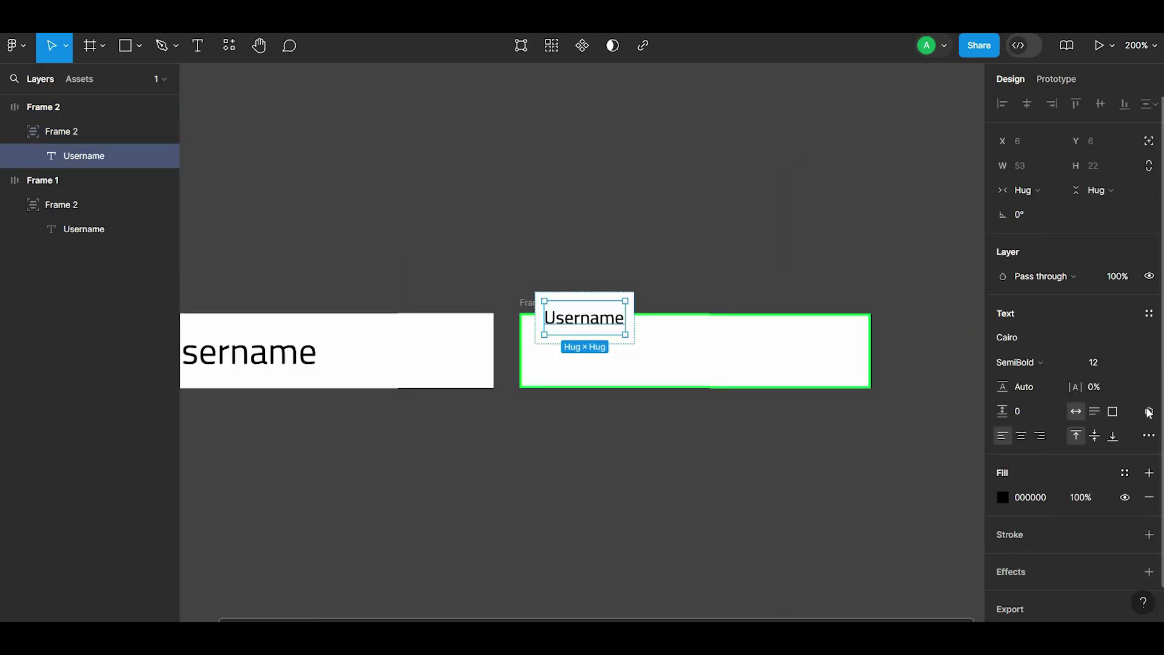
Step: Make the green box's Username label text green
click(1001, 491)
click(874, 543)
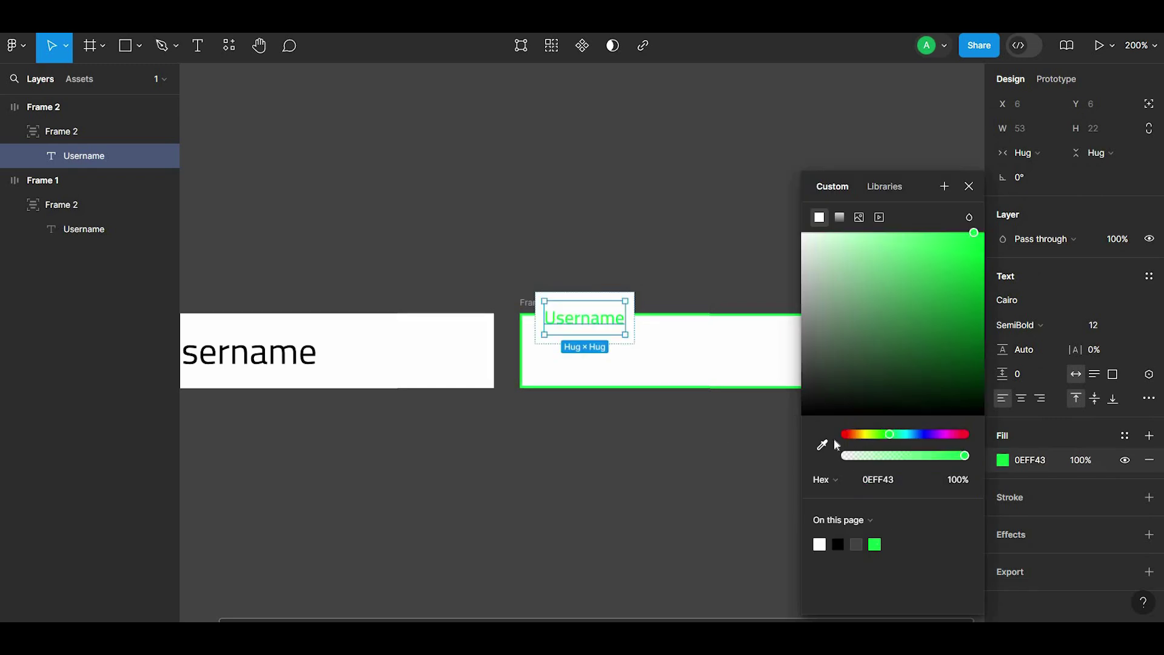
key(Escape)
key(Escape)
scroll(1067, 424, down, 5)
click(1003, 493)
drag(982, 236, 986, 282)
click(715, 447)
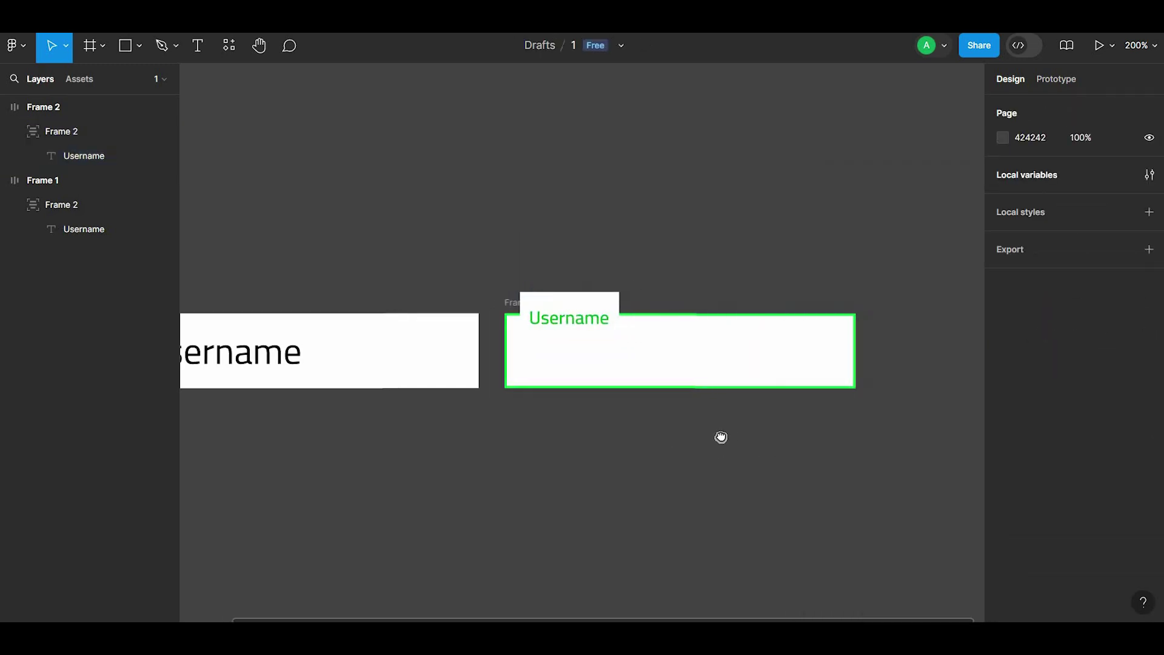
Step: Round the corners of both the green input box and Frame 1's box
scroll(752, 376, right, 2)
click(90, 107)
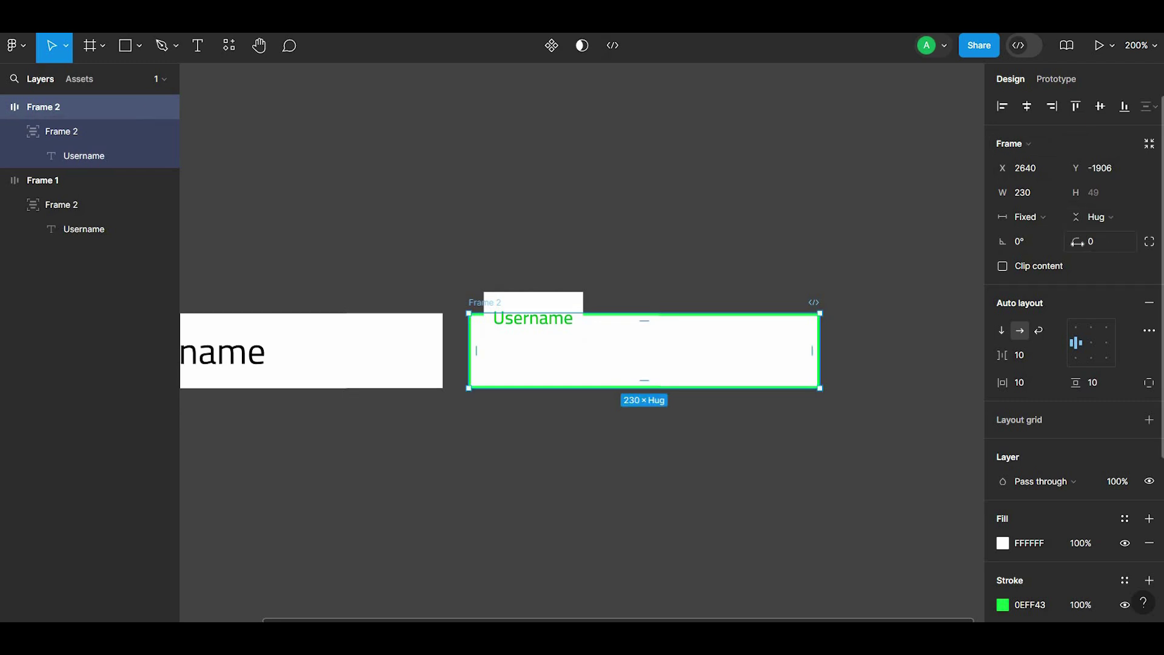
drag(1078, 243, 1109, 242)
click(794, 216)
drag(793, 216, 780, 202)
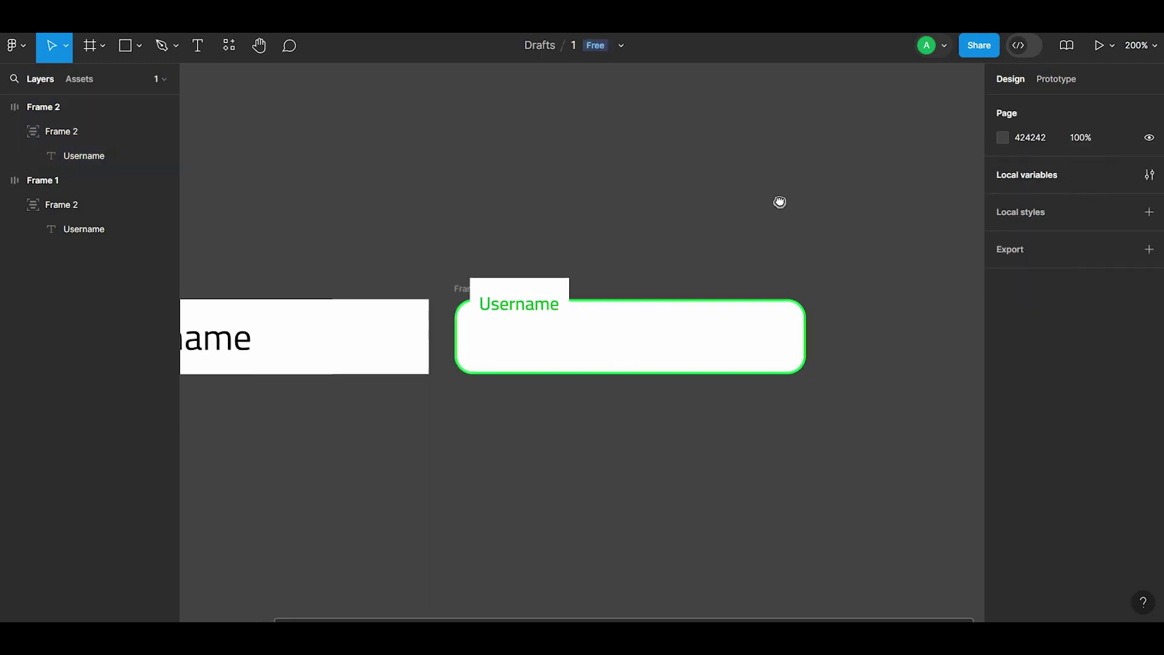
scroll(780, 202, left, 3)
click(91, 180)
drag(1077, 241, 1112, 241)
key(Escape)
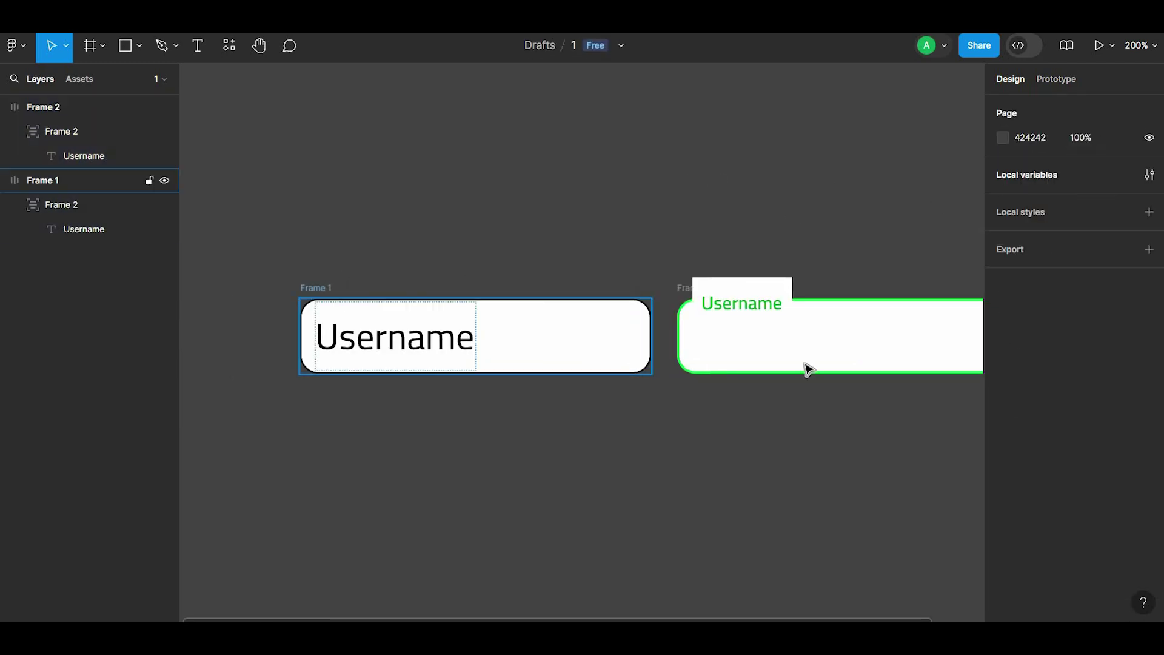
Step: Select Frame 1's input box and step into its Username text
click(546, 352)
scroll(546, 352, right, 2)
double_click(315, 346)
key(Escape)
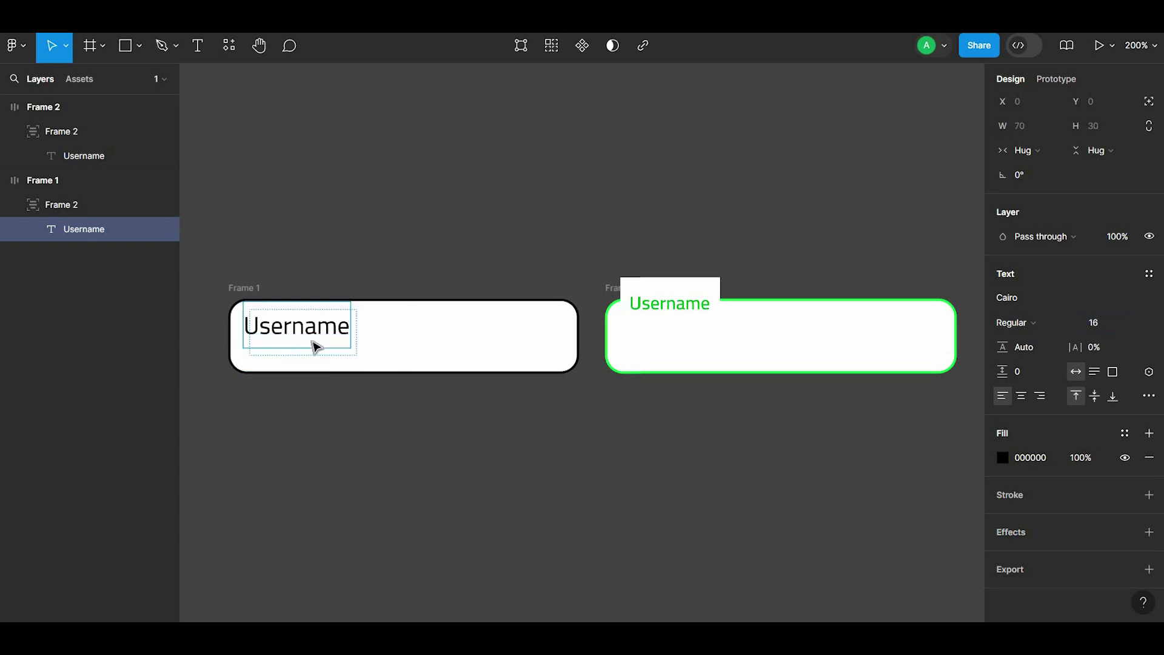
click(234, 288)
Step: Select the label frames of the green box and Frame 1 in turn
click(637, 312)
click(234, 334)
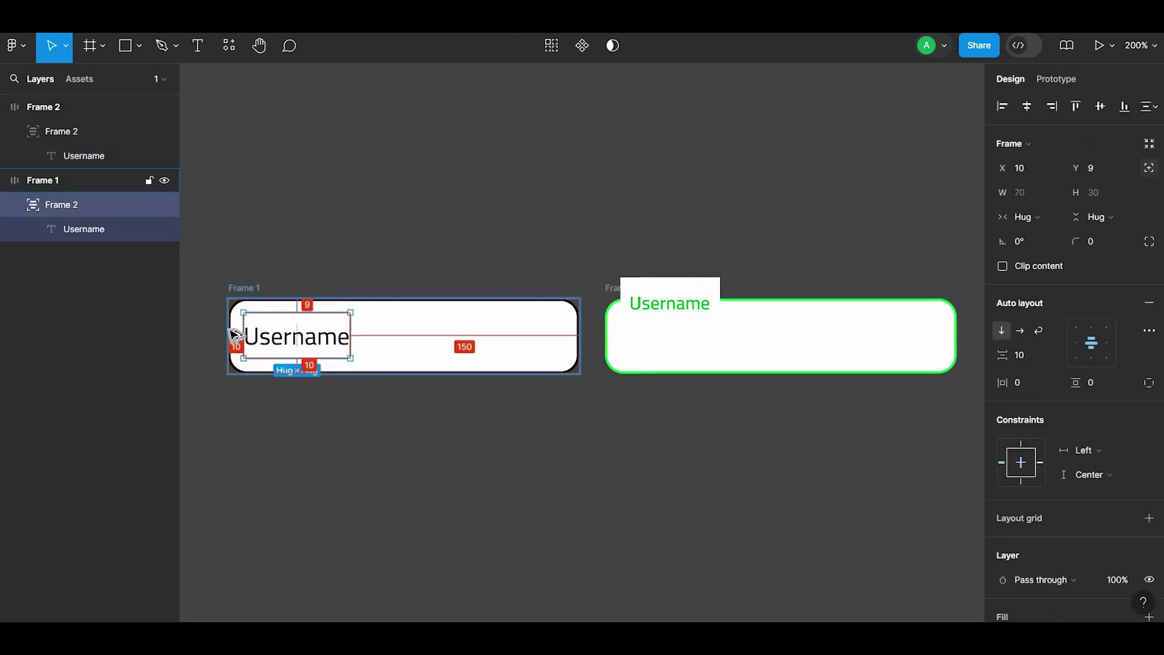
click(473, 387)
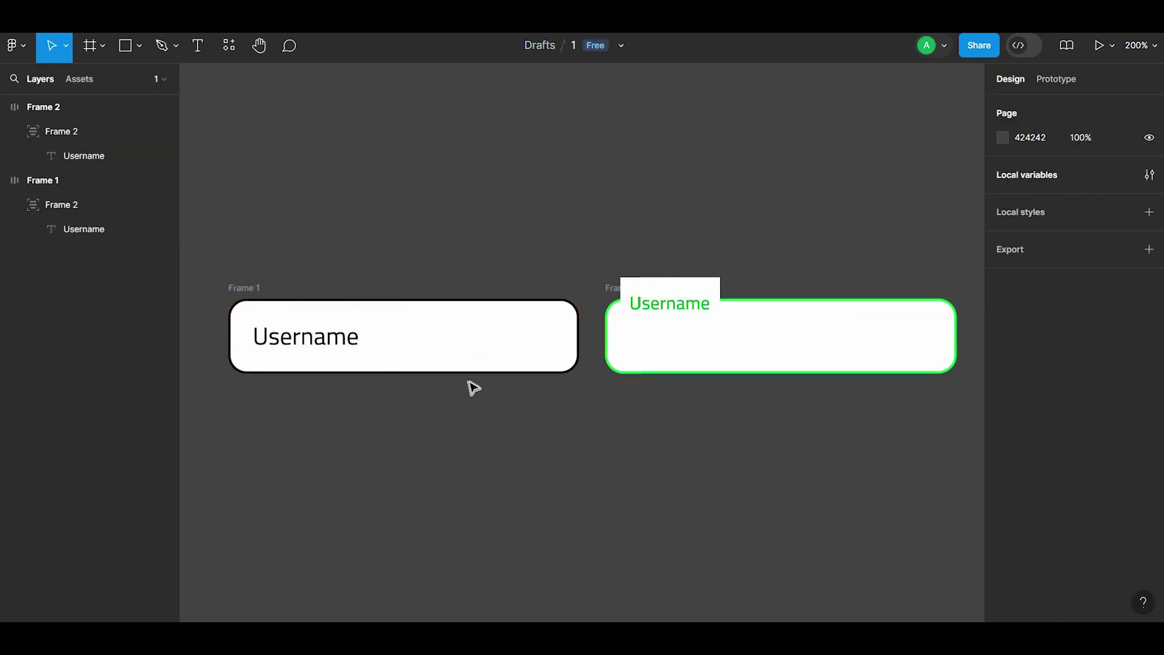
click(677, 285)
click(704, 219)
scroll(700, 229, right, 2)
click(295, 332)
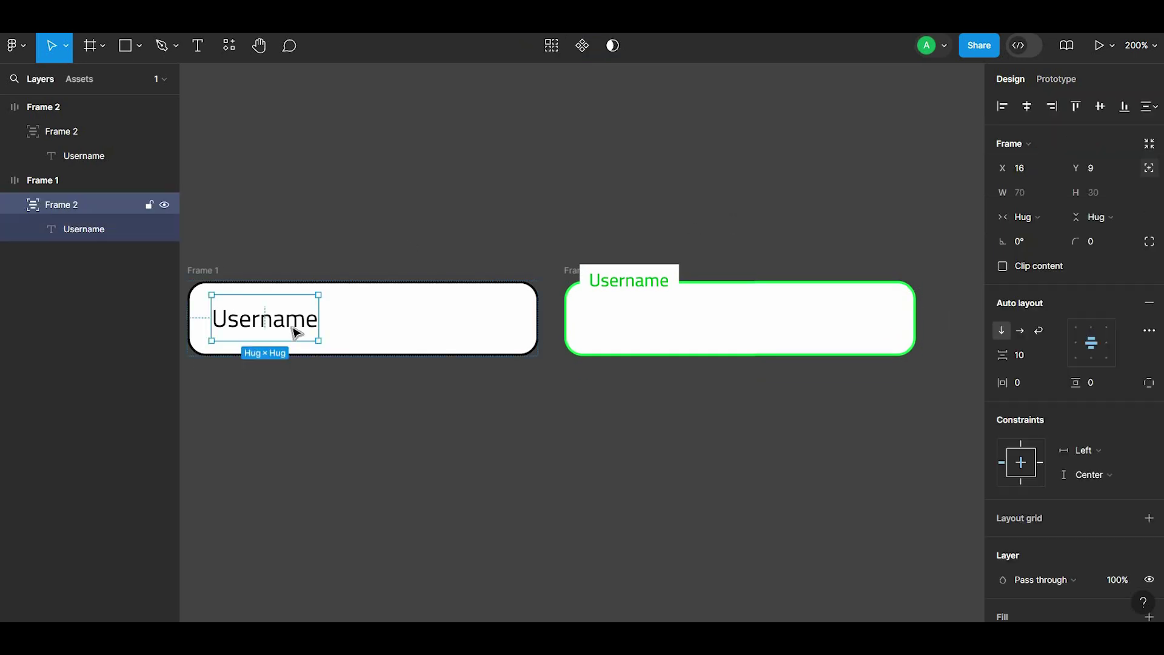
Step: Paste a copy of the Username text into the green box and change it to a sample name
click(568, 273)
key(ctrl+v)
double_click(652, 325)
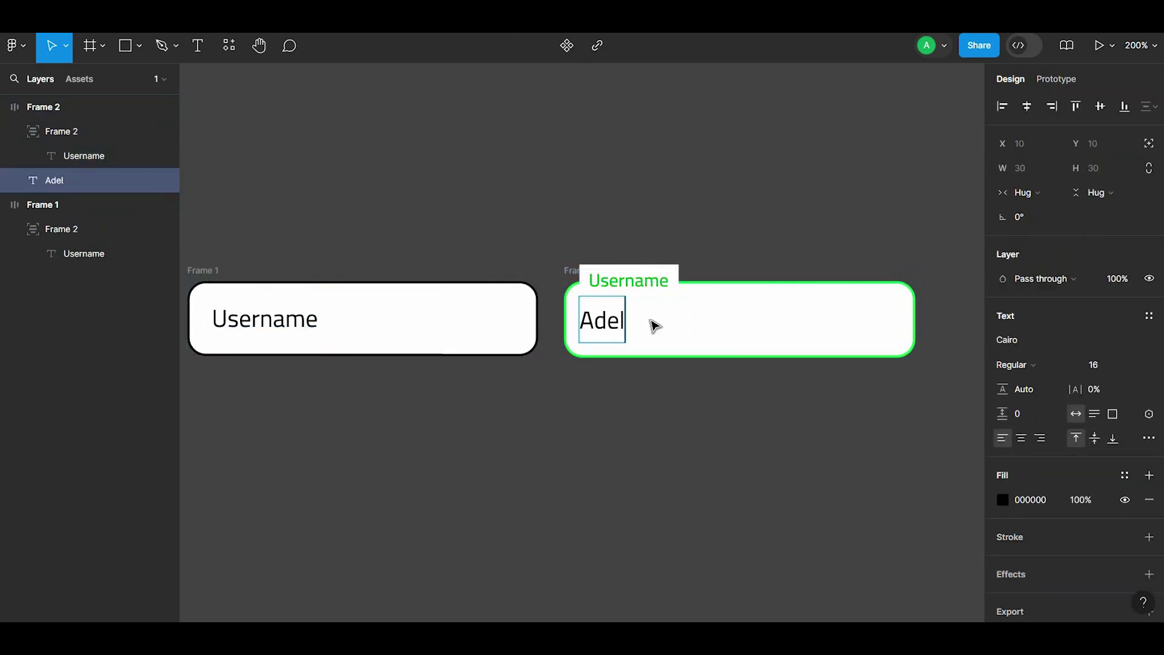
key(Escape)
click(699, 390)
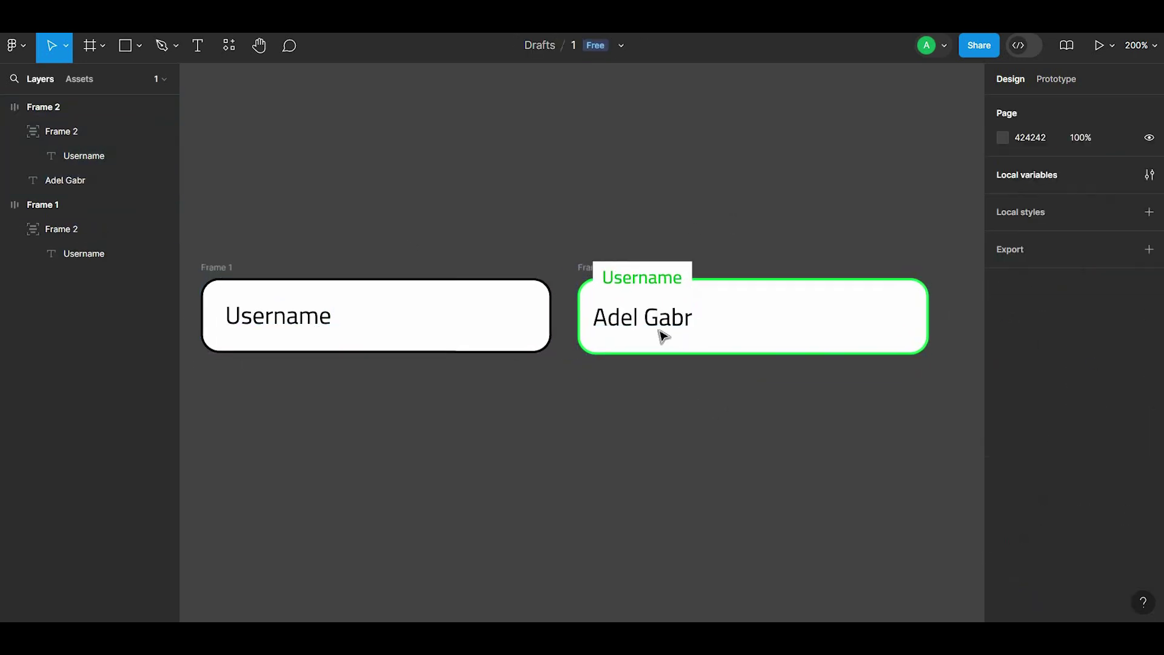
click(661, 333)
key(Escape)
Step: Turn the green input box and Frame 1 into components, then select both
click(868, 389)
click(788, 322)
key(shift+e)
key(ctrl+alt+k)
key(Tab)
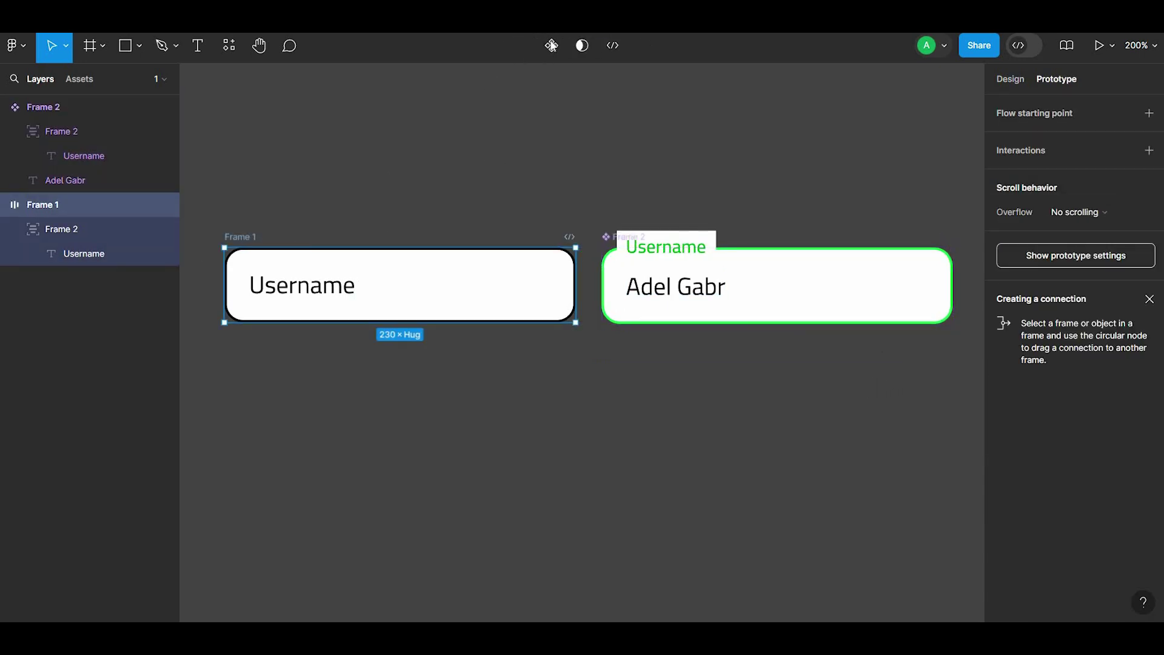
click(551, 49)
key(Escape)
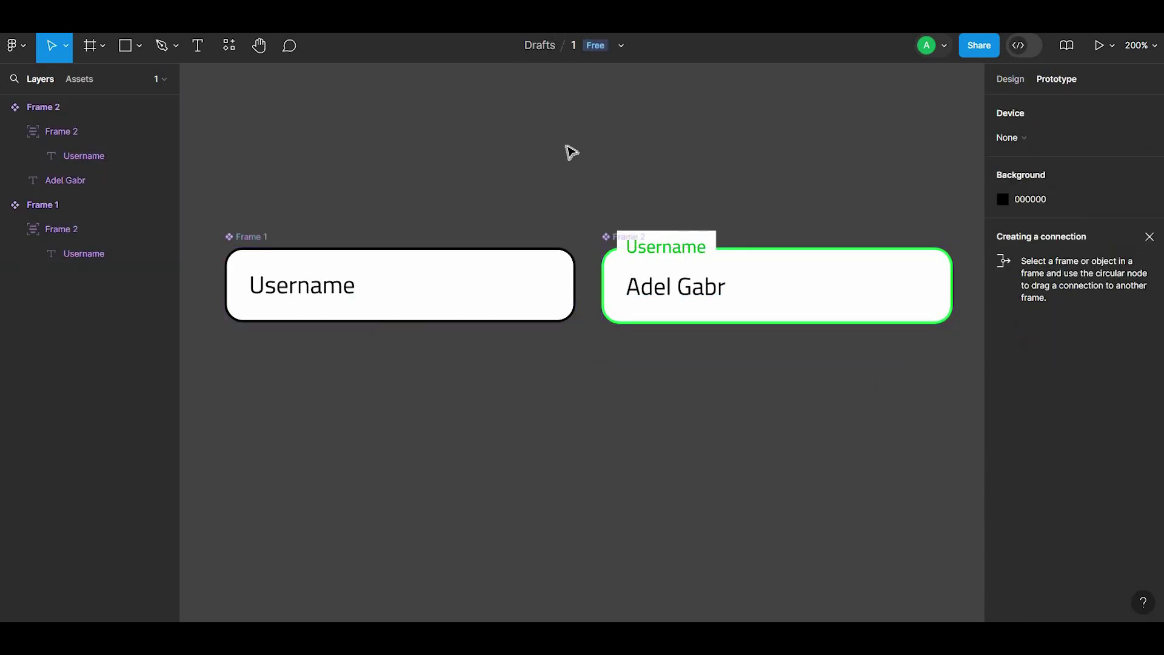
click(236, 237)
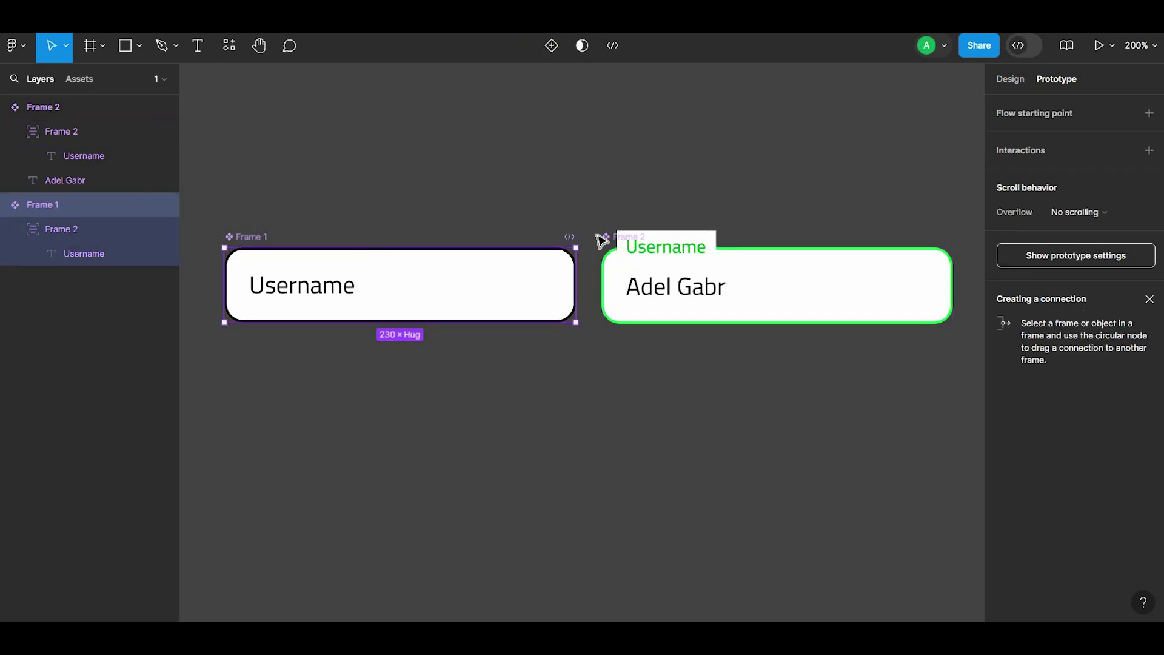
shift+click(611, 238)
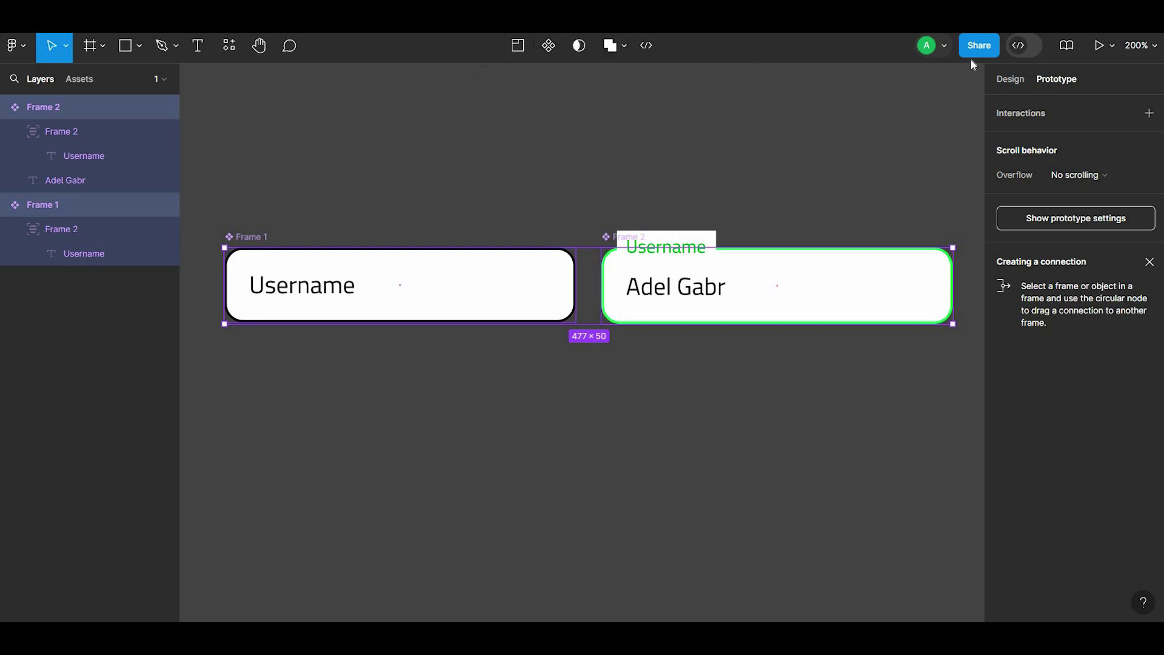
Step: Combine the two Username frames as variants of one component
click(1009, 77)
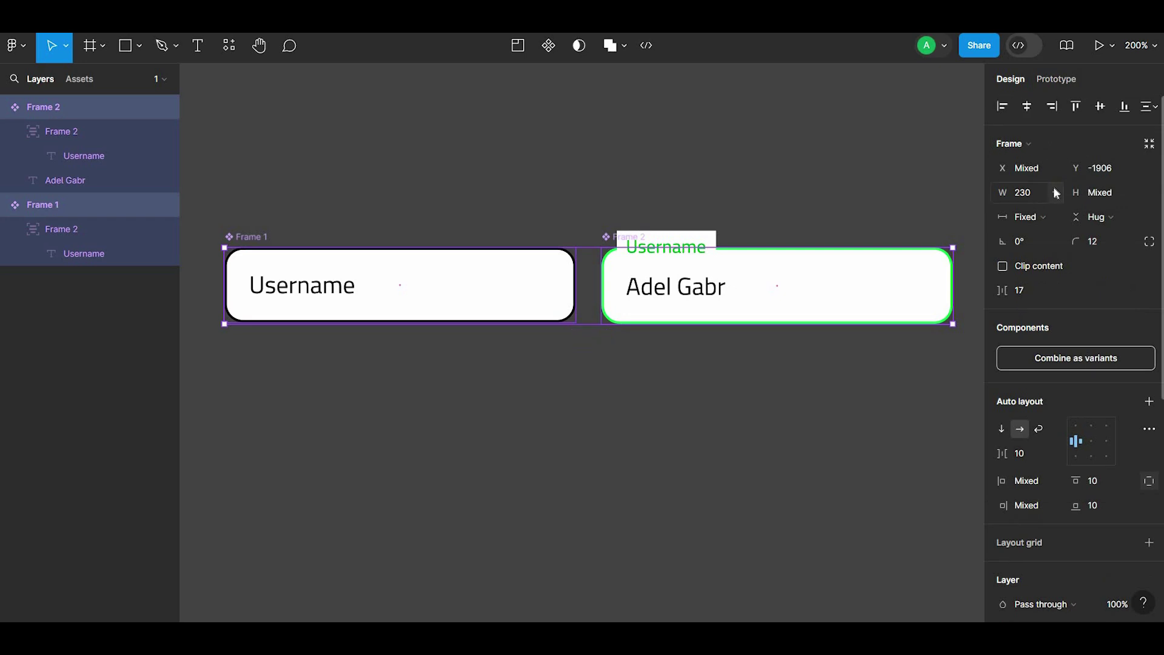
click(1085, 358)
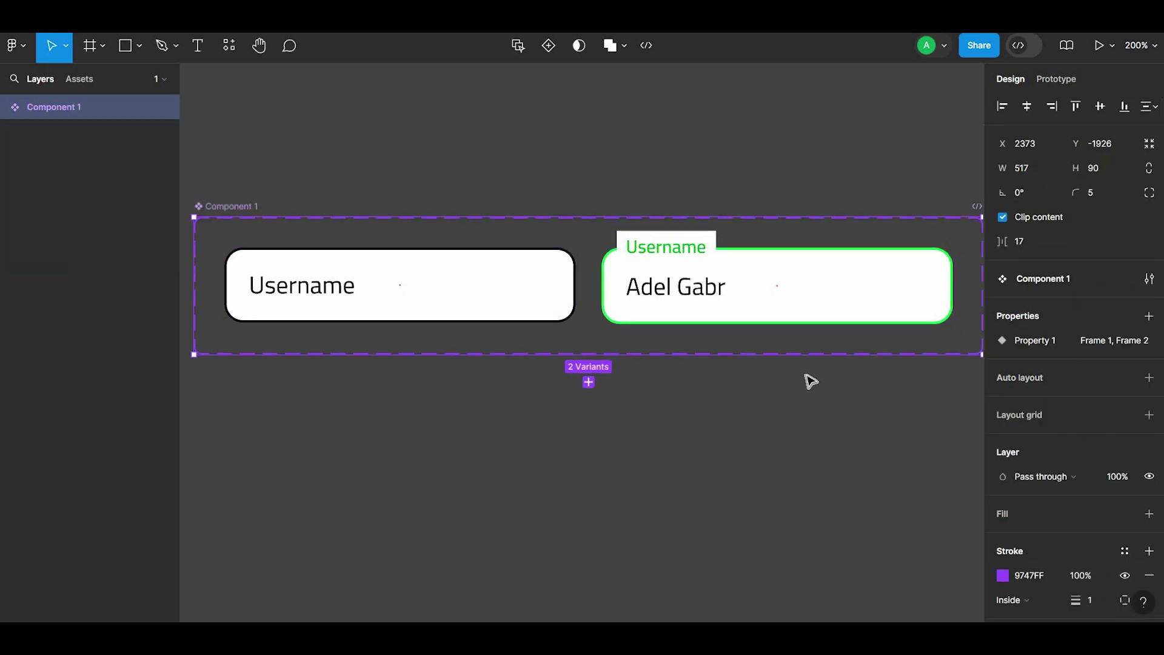
click(555, 300)
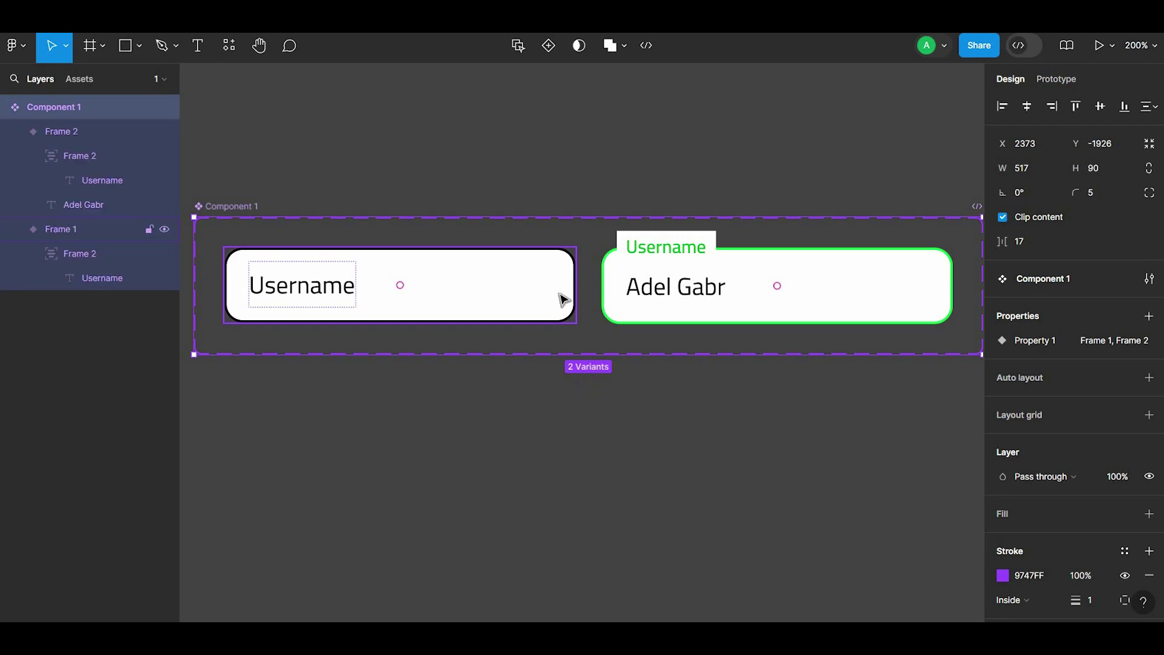
Step: Link Frame 1 to Frame 2 on click with Smart animate, Ease out, 200ms
click(1056, 78)
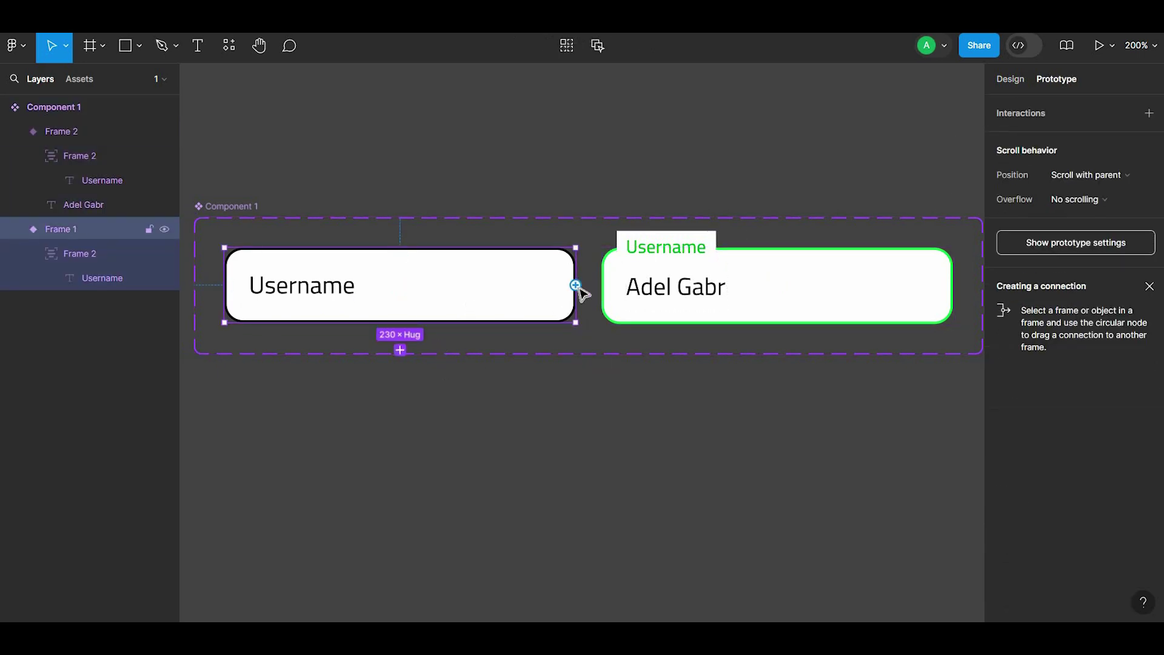
mouse_move(576, 286)
mouse_down()
mouse_move(652, 315)
mouse_move(778, 312)
mouse_up()
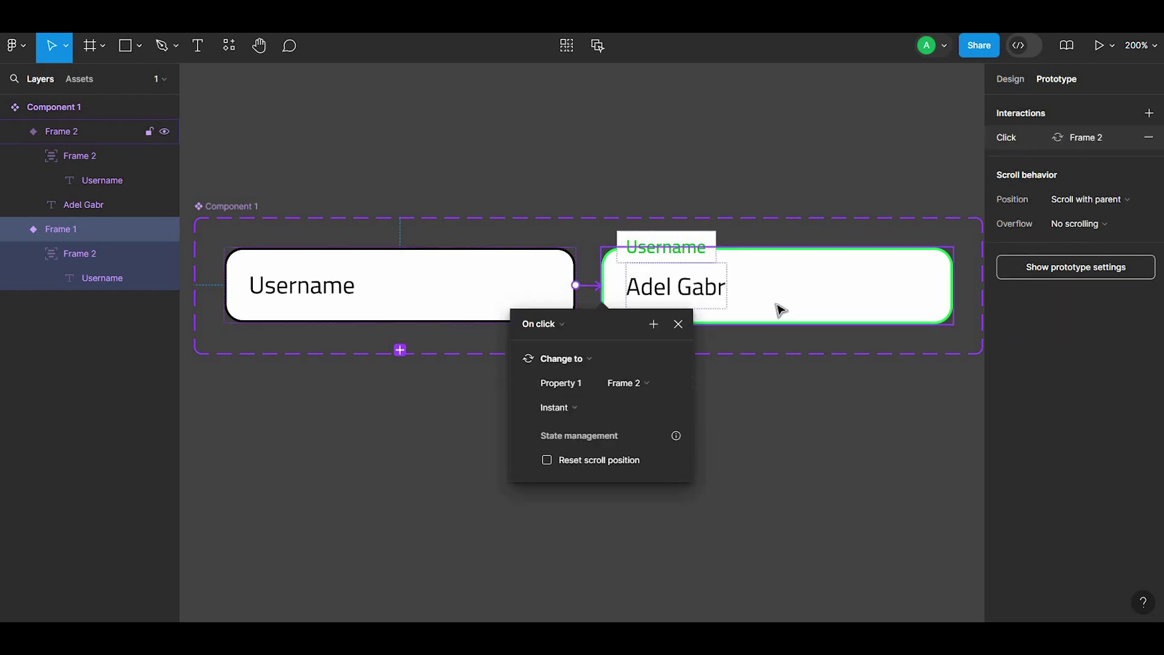
mouse_move(562, 358)
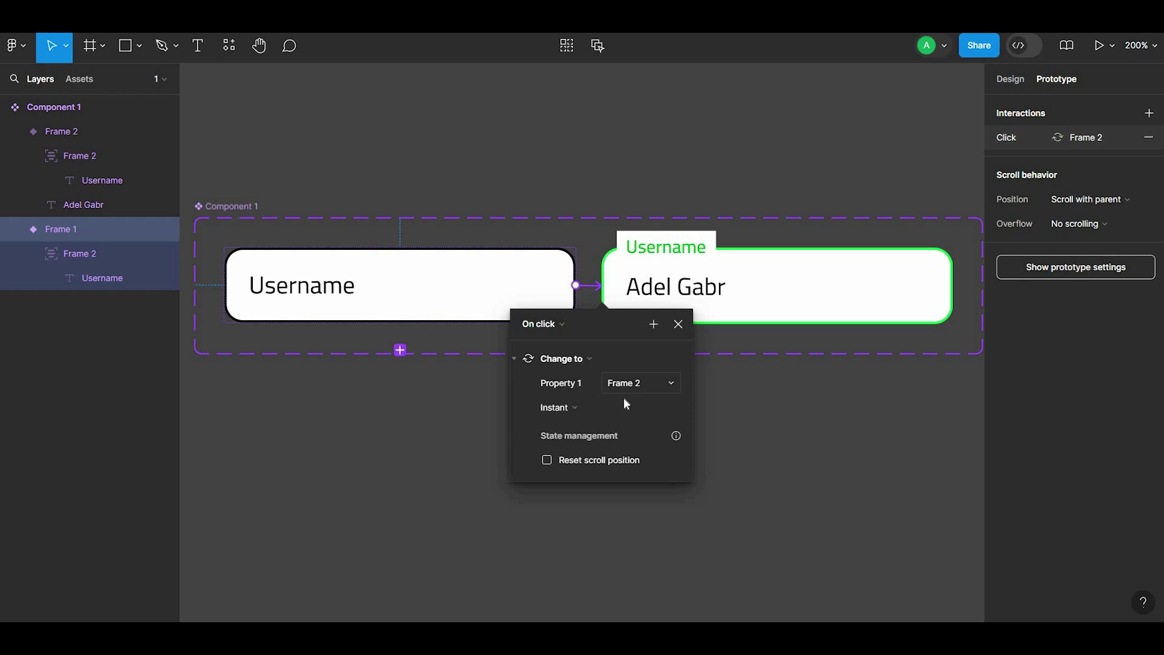
click(578, 406)
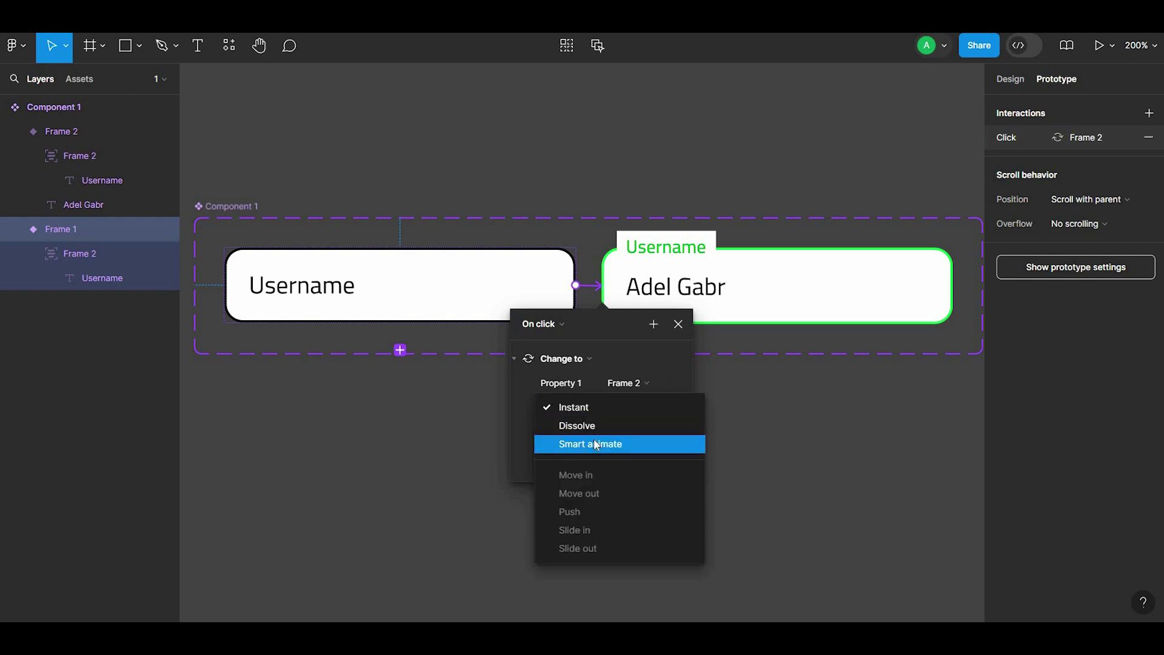
click(596, 445)
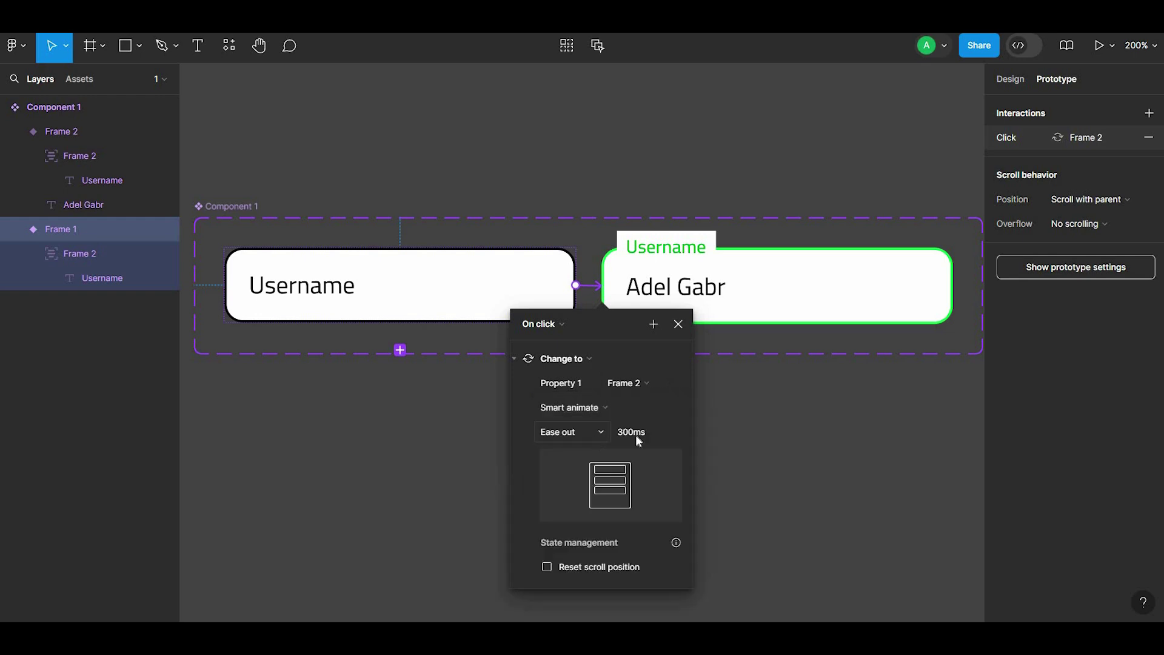
click(627, 436)
key(Return)
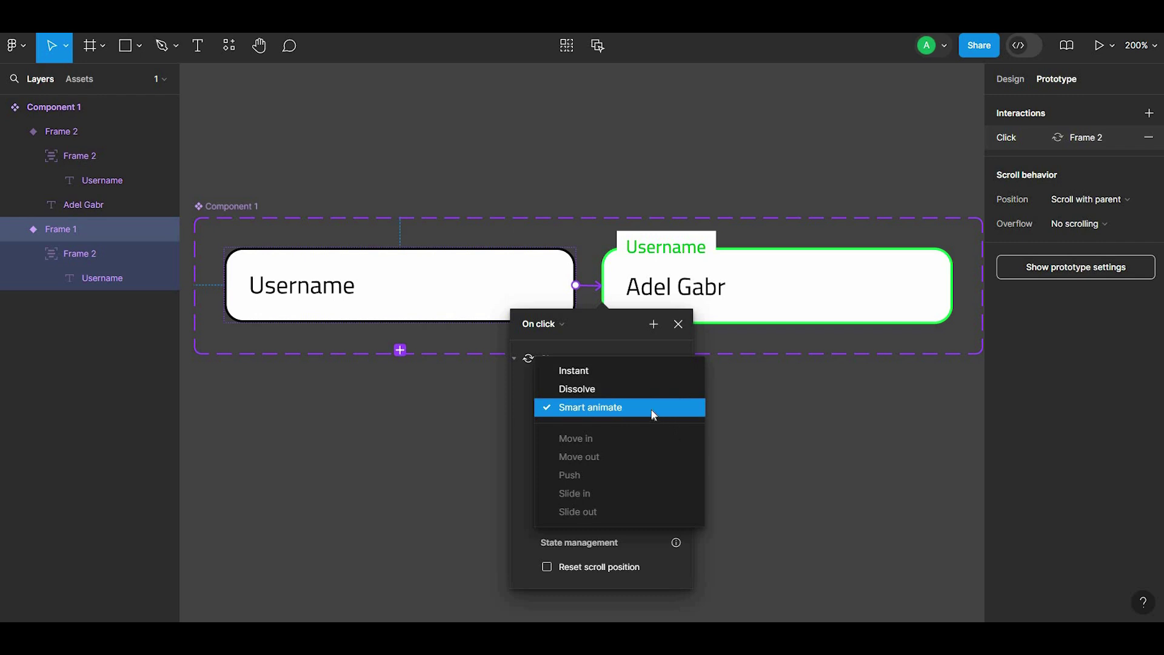
click(653, 415)
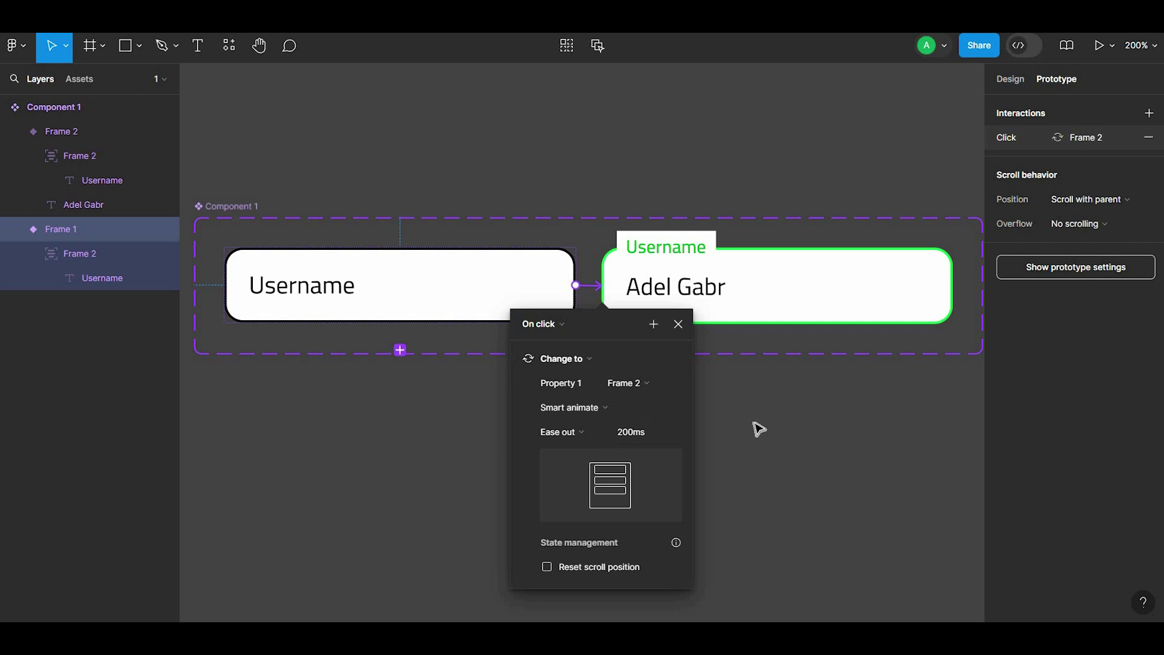
Step: Link Frame 2 back to Frame 1 on click with the same transition
click(786, 300)
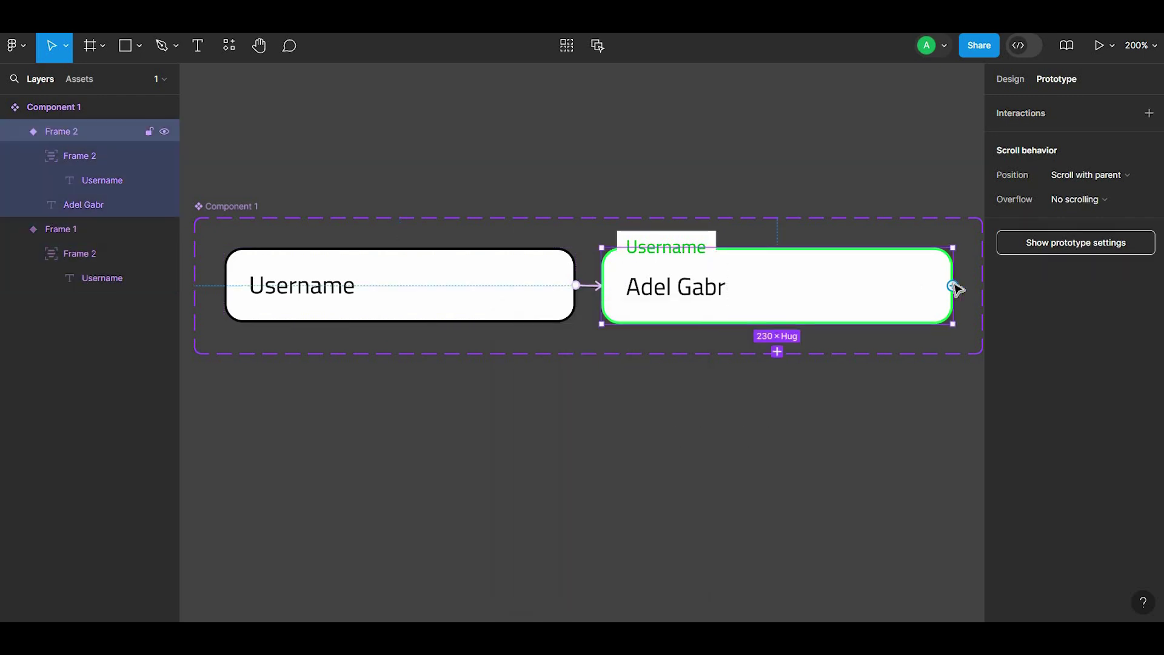
drag(953, 287, 507, 322)
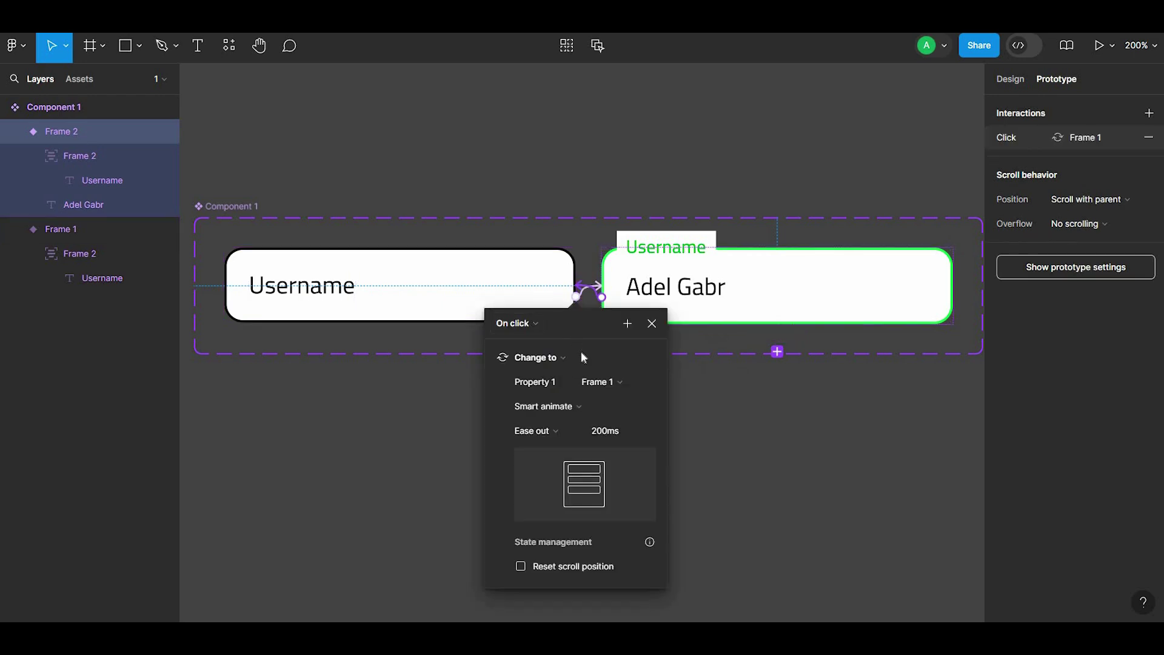
click(722, 424)
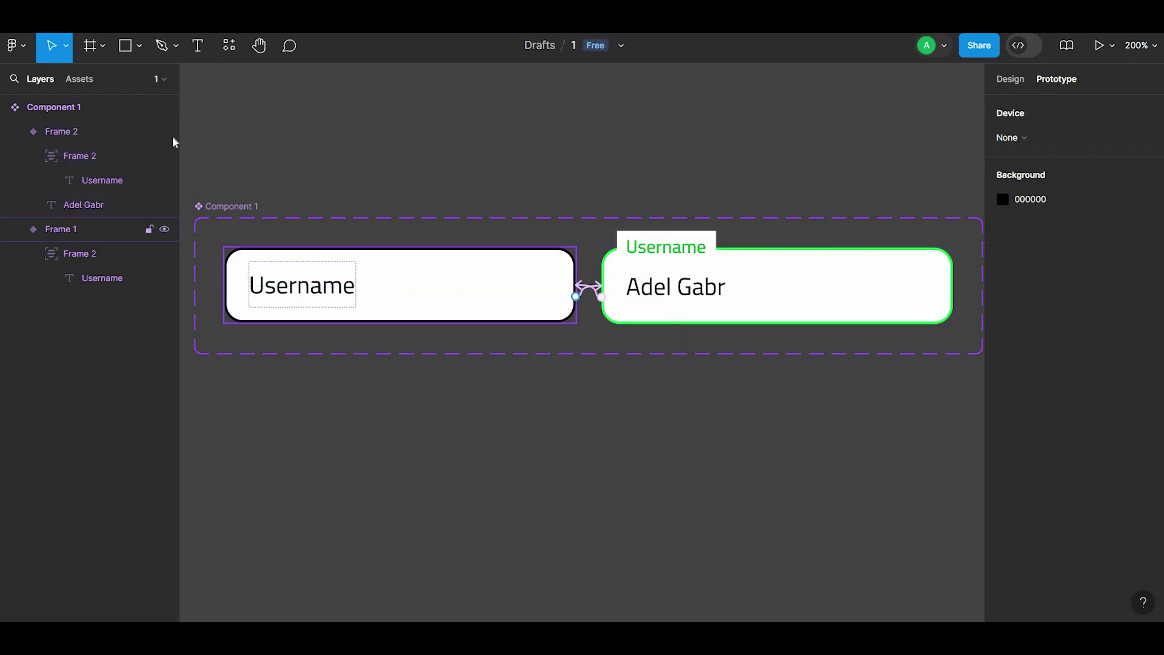
Step: Browse the local components and inspect the active variant's green Username label
click(81, 84)
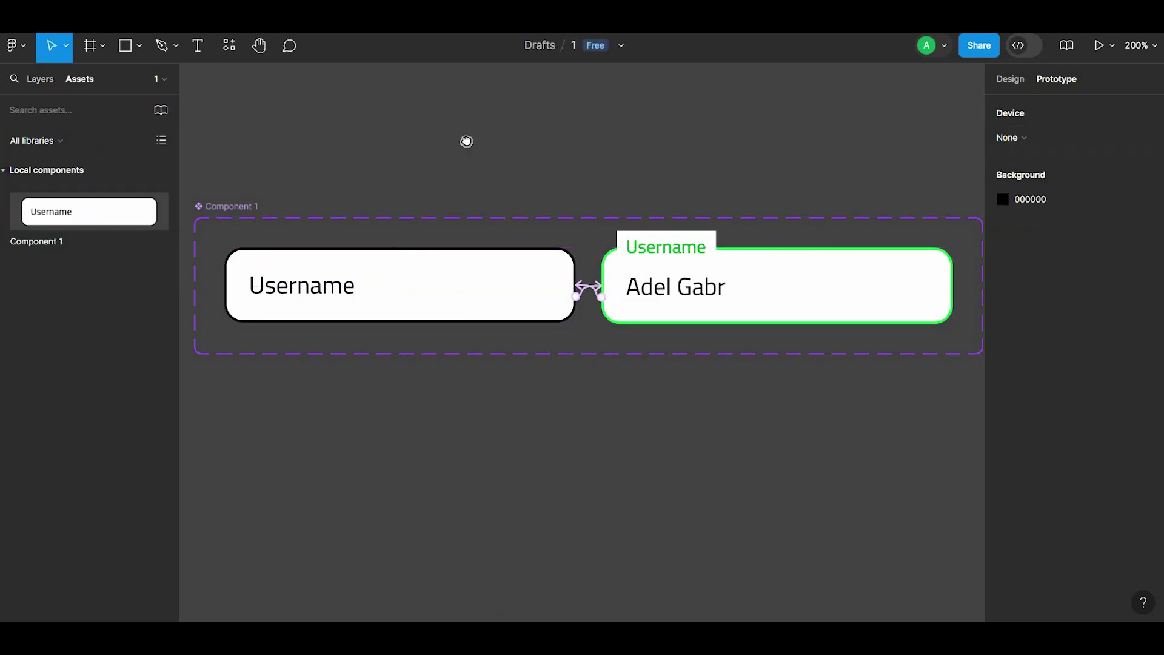
scroll(467, 141, right, 5)
scroll(447, 170, right, 6)
scroll(469, 169, left, 4)
scroll(567, 166, left, 2)
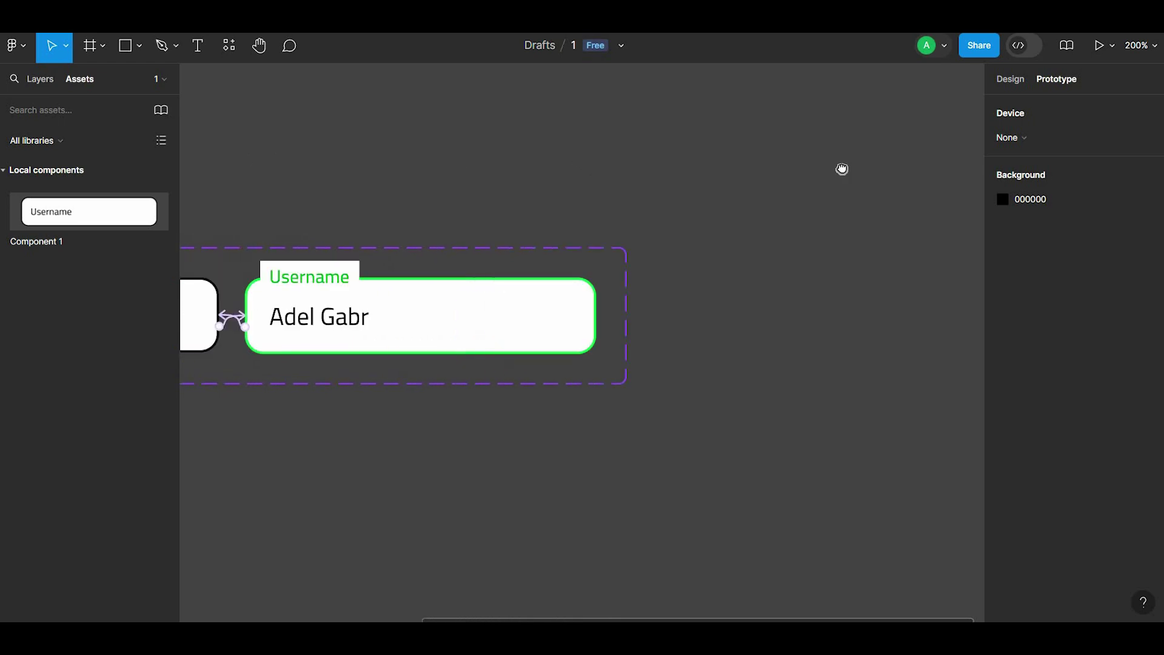
scroll(842, 168, left, 3)
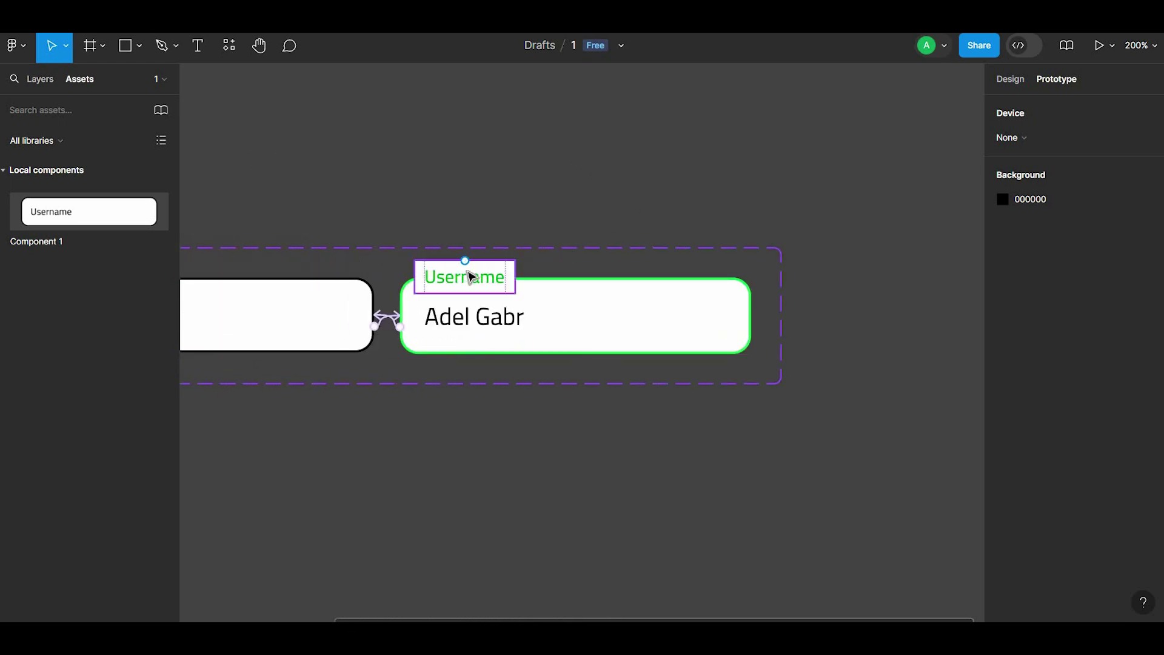
click(472, 277)
click(591, 200)
scroll(513, 182, right, 1)
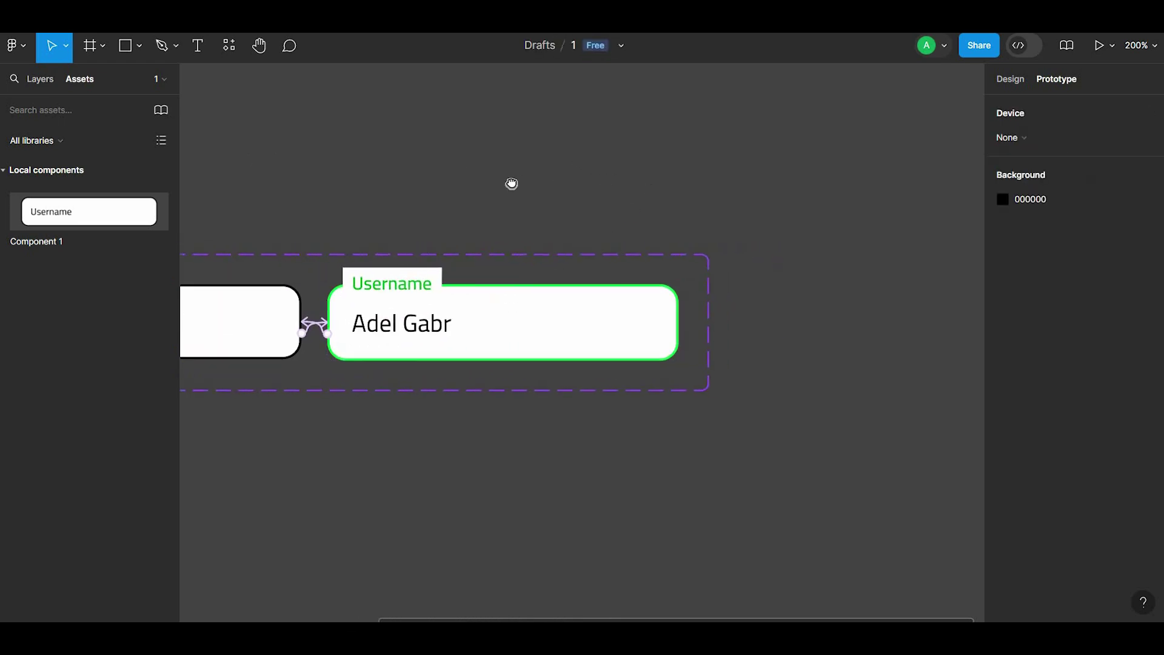
scroll(357, 164, right, 3)
scroll(541, 168, right, 2)
scroll(536, 169, right, 1)
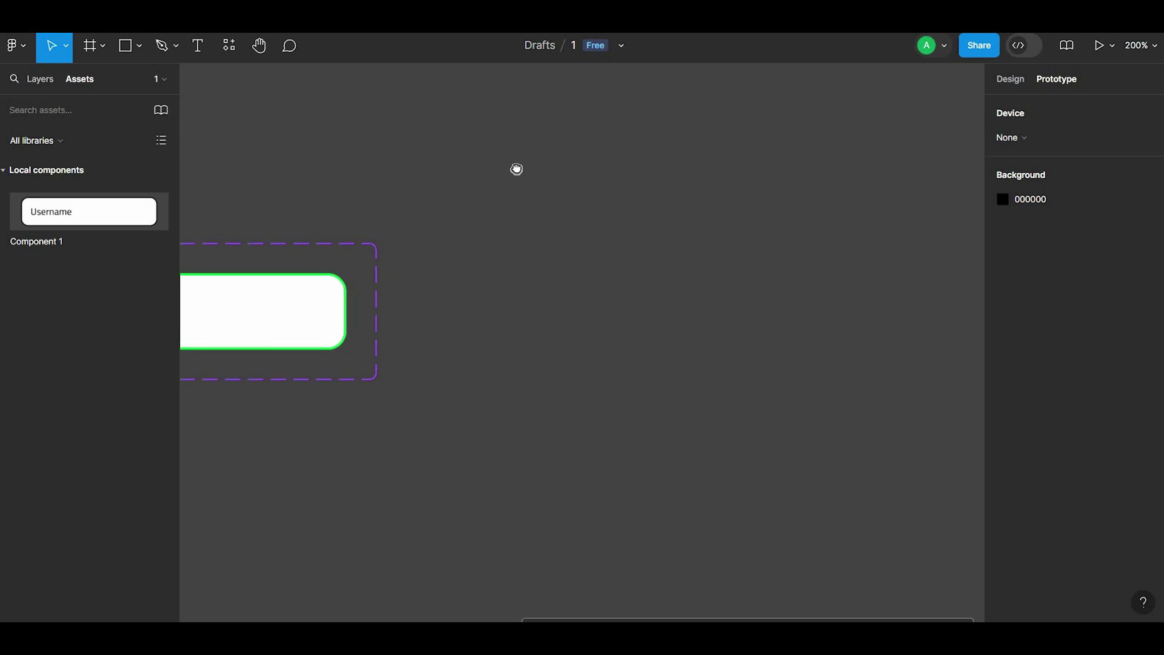
scroll(443, 164, right, 3)
scroll(315, 157, right, 2)
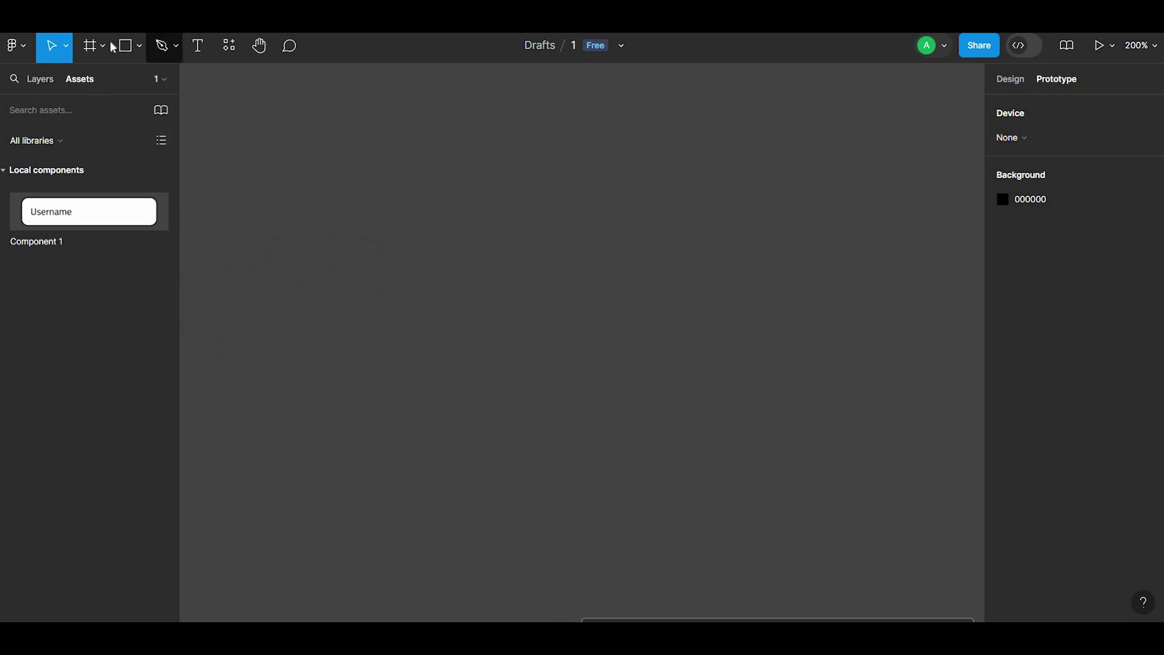
Step: Draw a 398×237 Frame 3 and place a Username component instance inside it
key(f)
drag(297, 136, 906, 498)
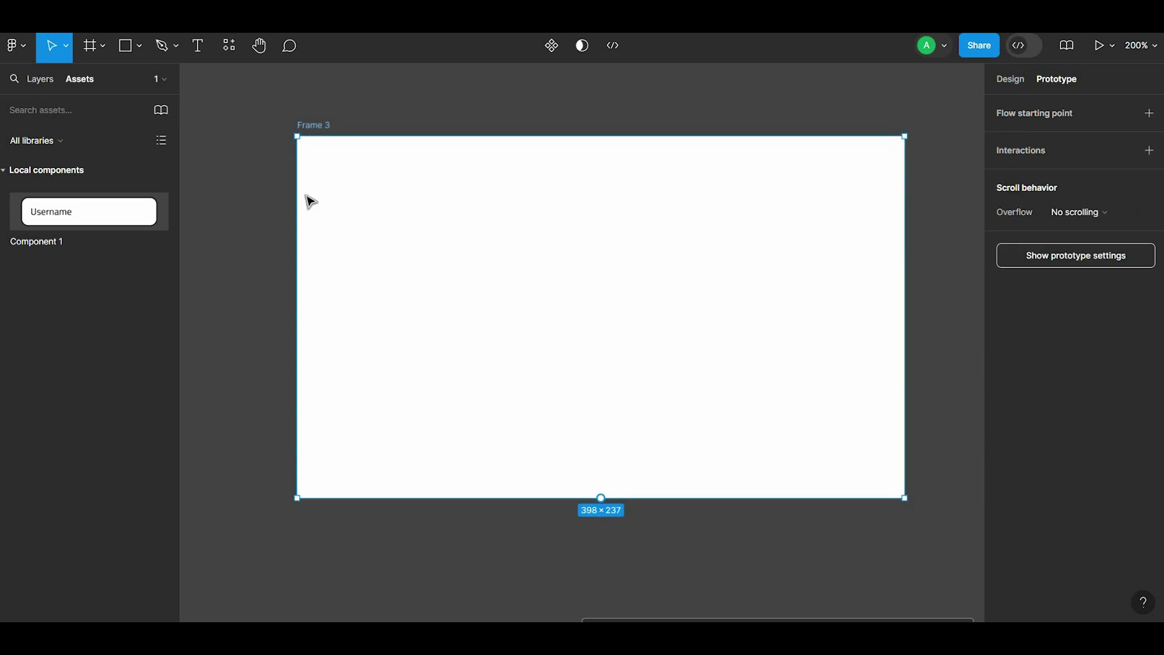
click(362, 122)
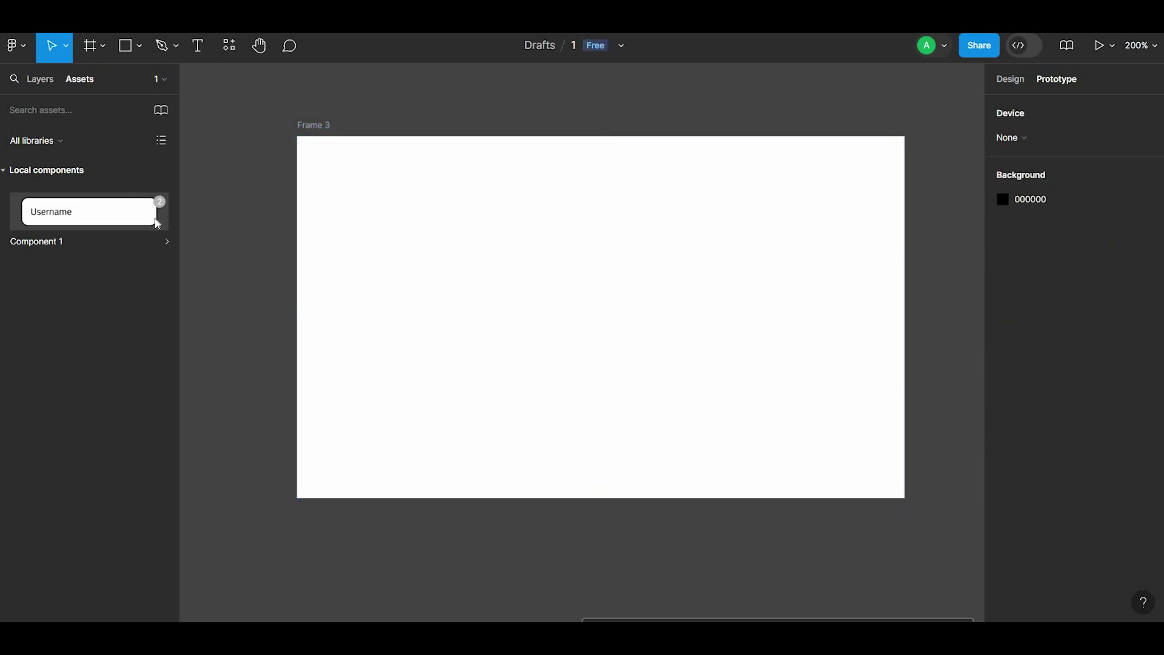
drag(157, 223, 626, 278)
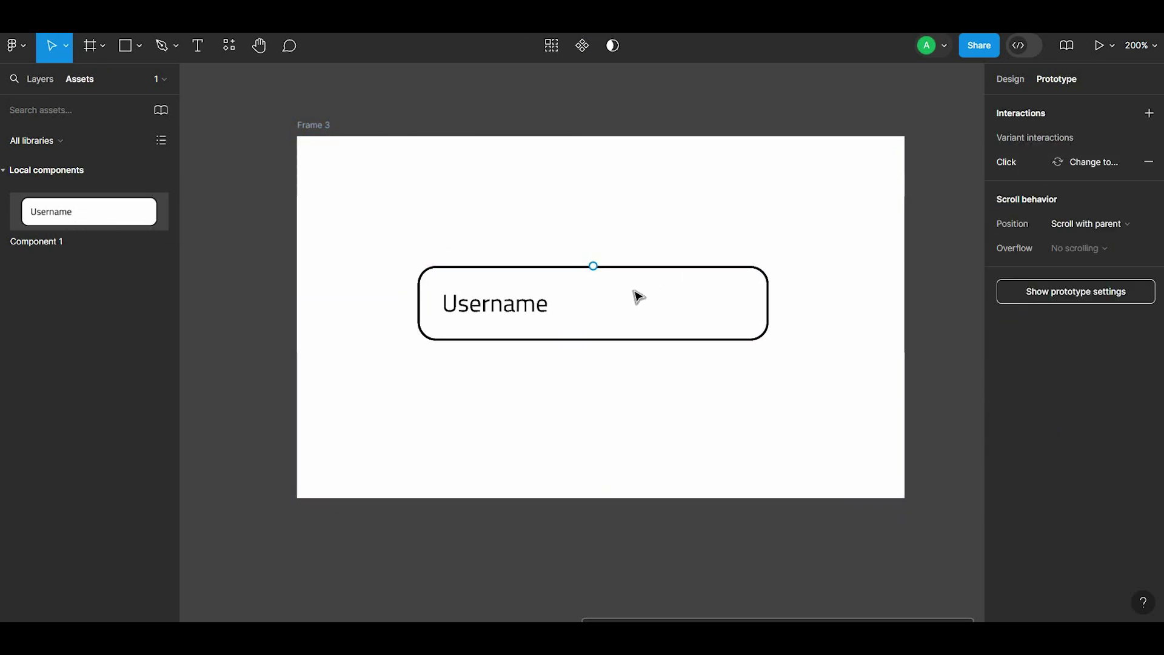
click(639, 298)
key(alt+8)
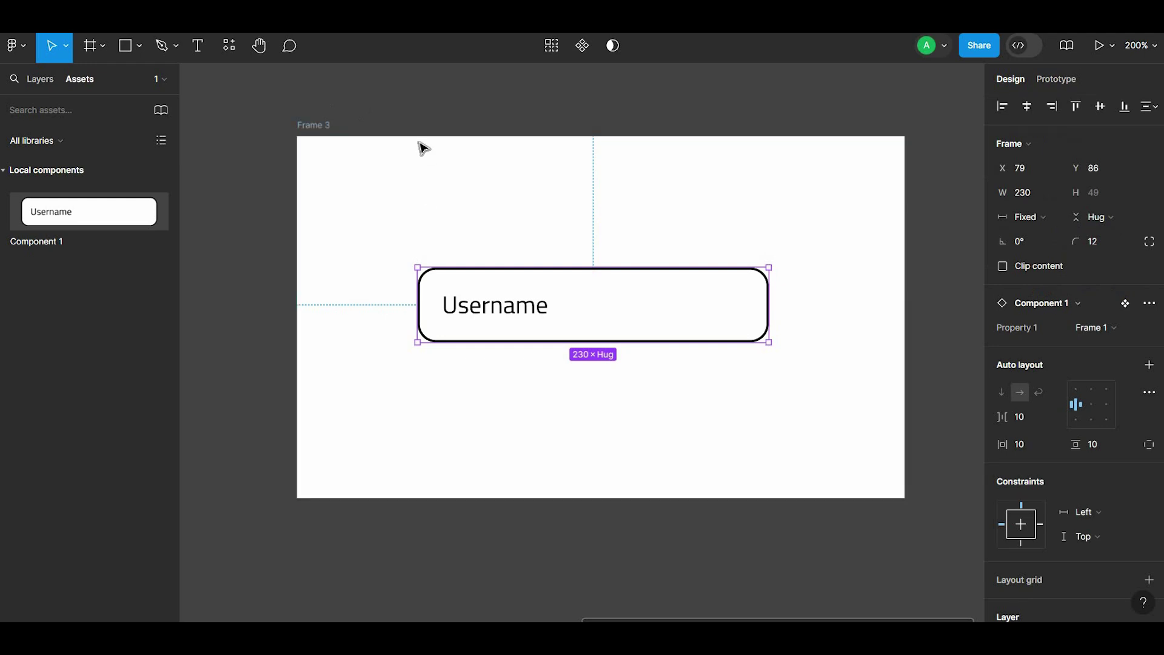
Step: Make Frame 3 the starting point of Flow 1 and launch its preview
scroll(358, 122, left, 3)
scroll(475, 143, left, 6)
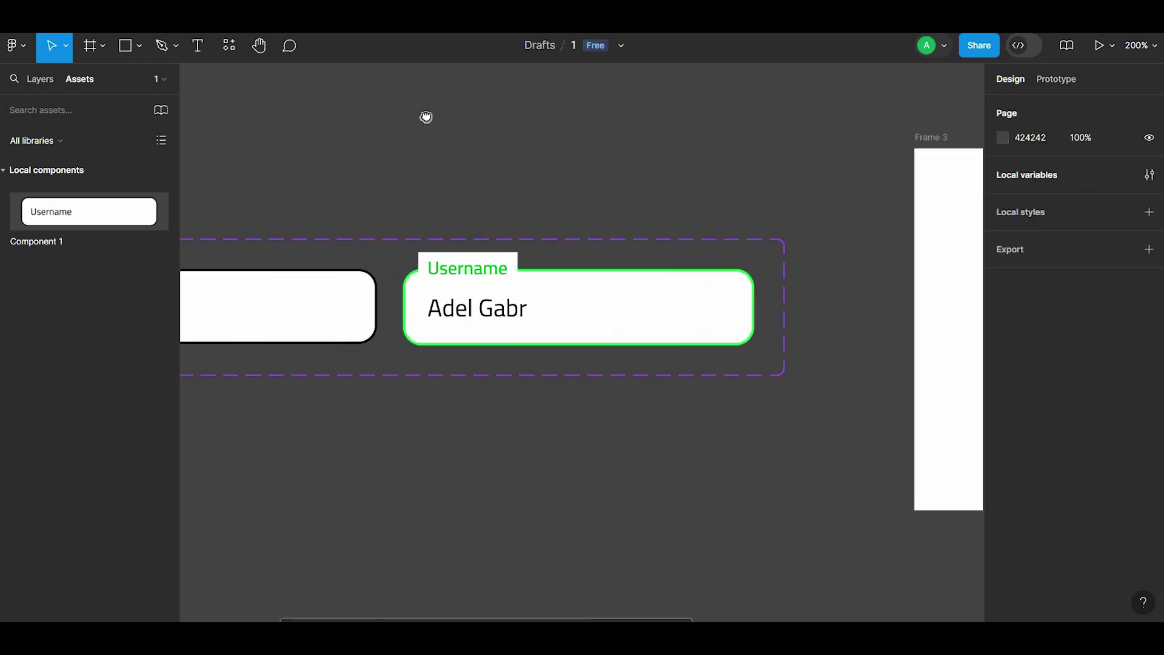
scroll(425, 117, right, 5)
click(585, 112)
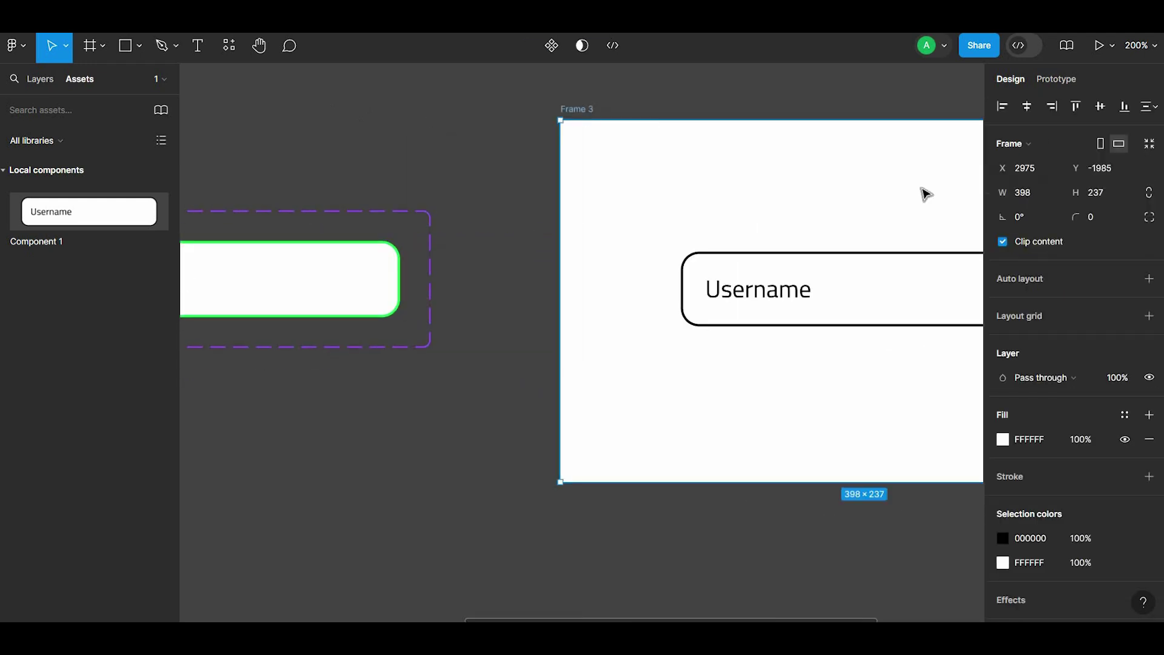
click(1002, 439)
click(767, 72)
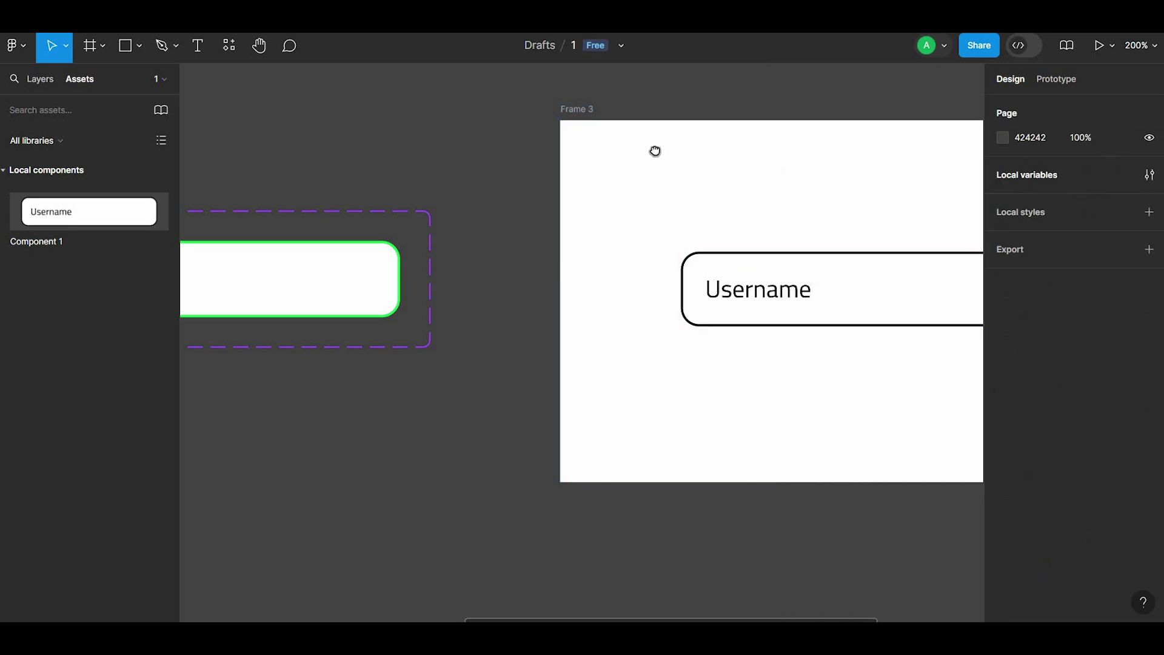
scroll(655, 151, right, 3)
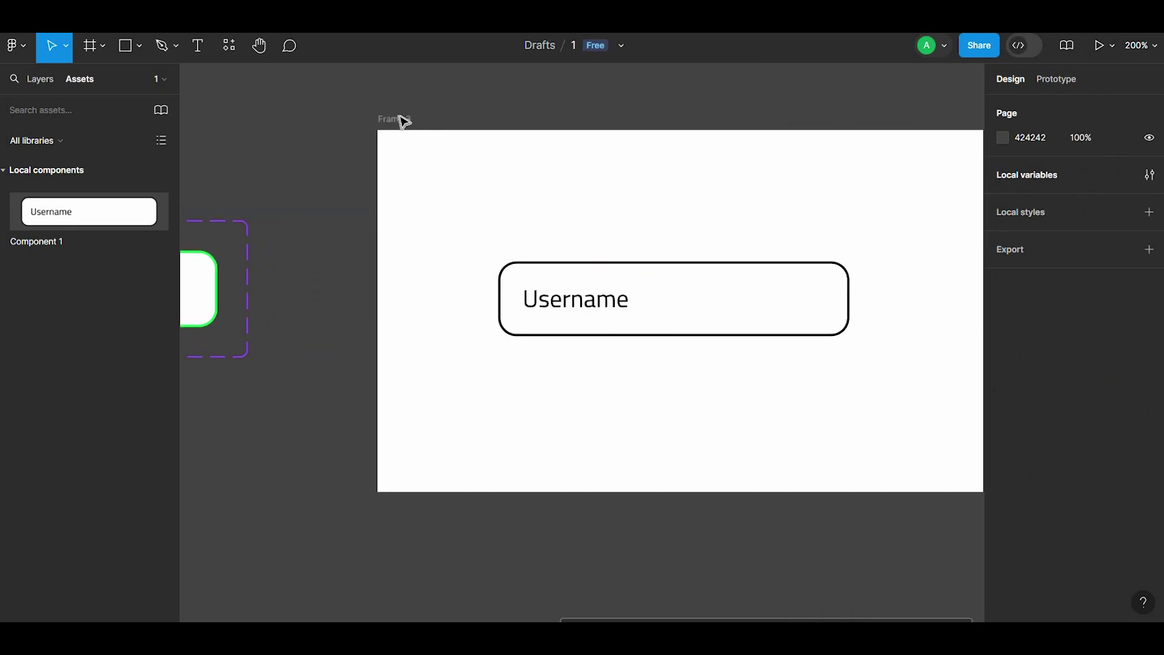
click(401, 120)
click(1057, 78)
click(1148, 113)
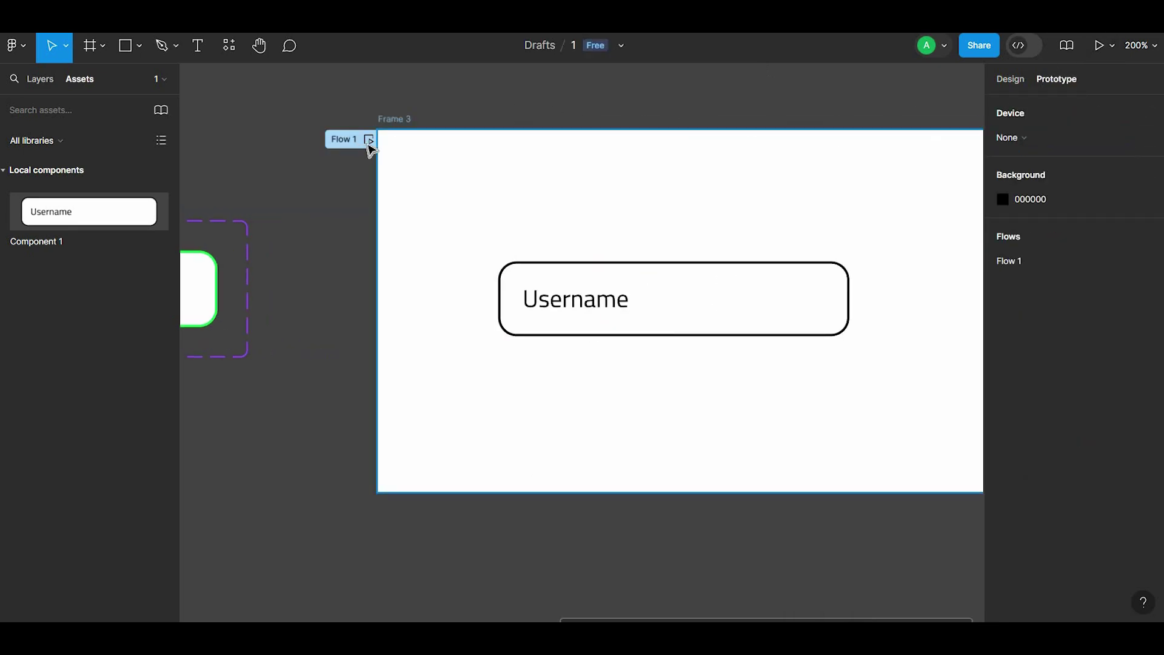
click(366, 138)
Step: Move the Flow 1 preview window to the canvas centre and resize it
drag(426, 100, 658, 183)
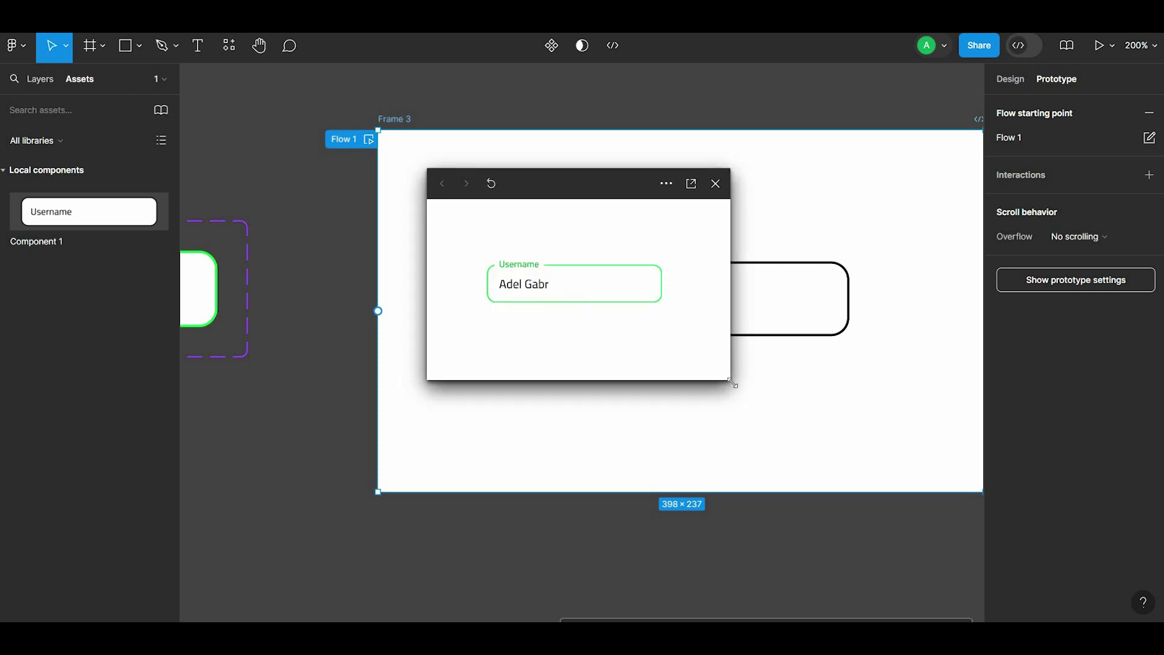
drag(884, 554, 882, 559)
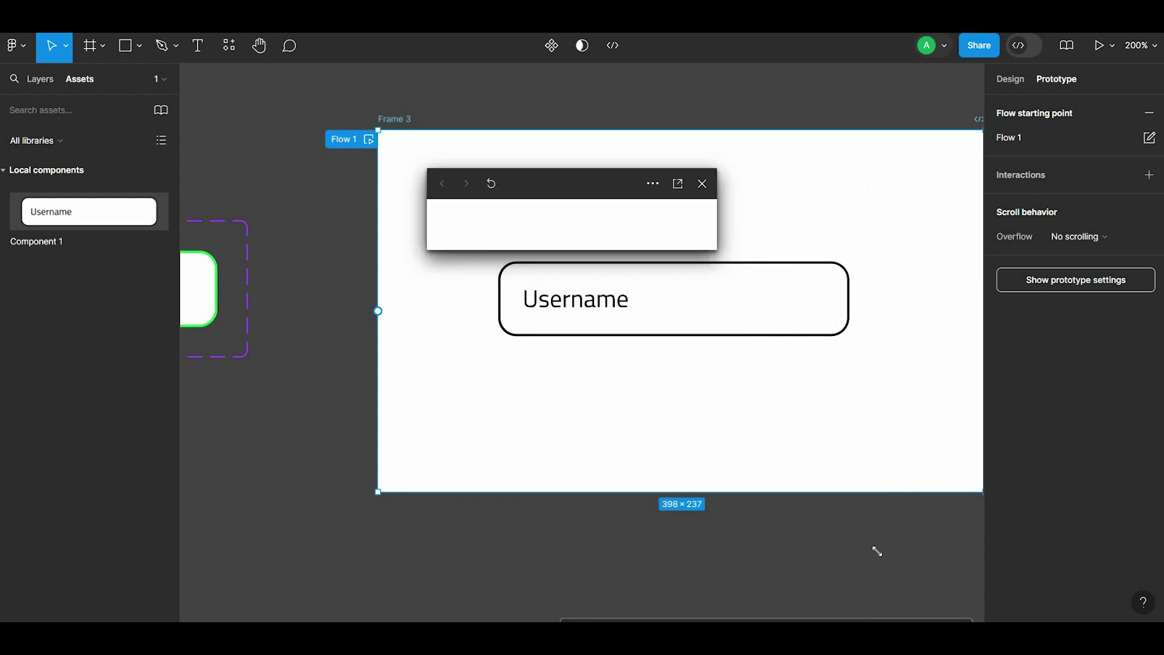